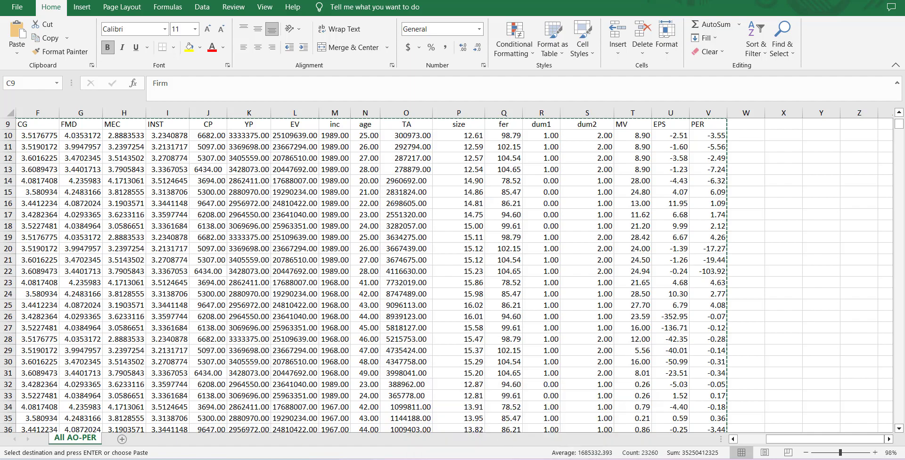
- Switch from Excel to the Stata 17 window
{"action": "left_click", "coordinate": [508, 442]}
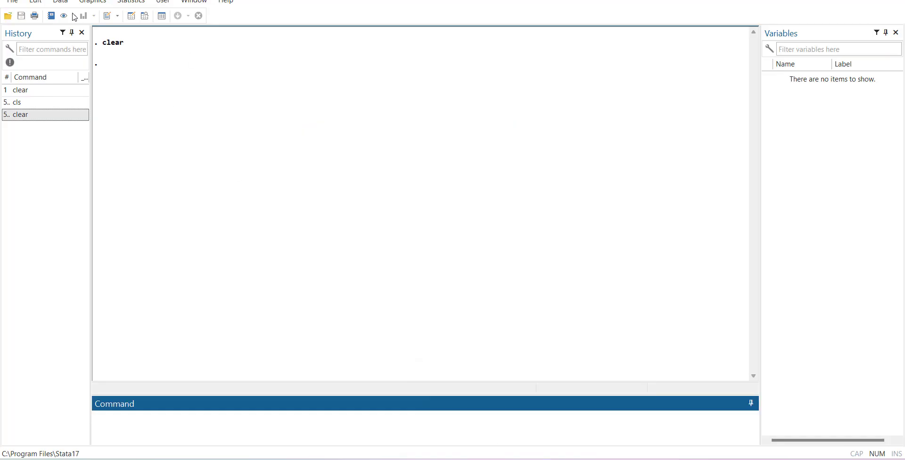
- Paste the copied Excel data into the Data Editor, using the first row as variable names
{"action": "left_click", "coordinate": [131, 17]}
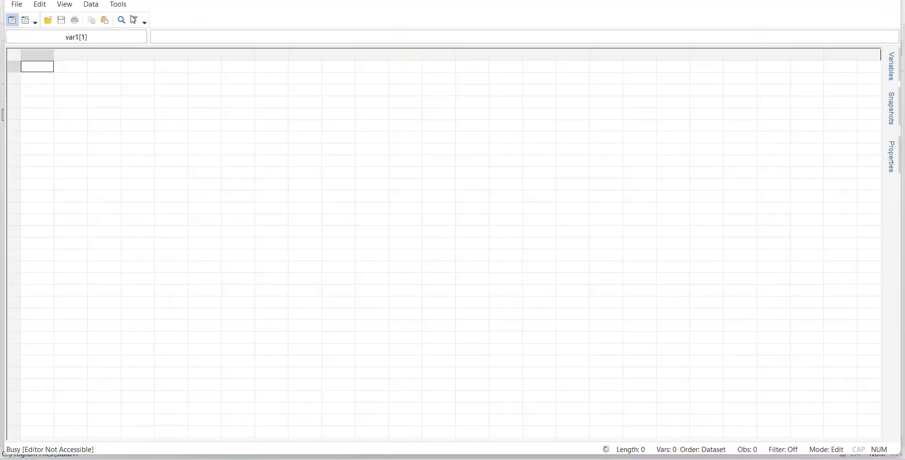
{"action": "right_click", "coordinate": [33, 70]}
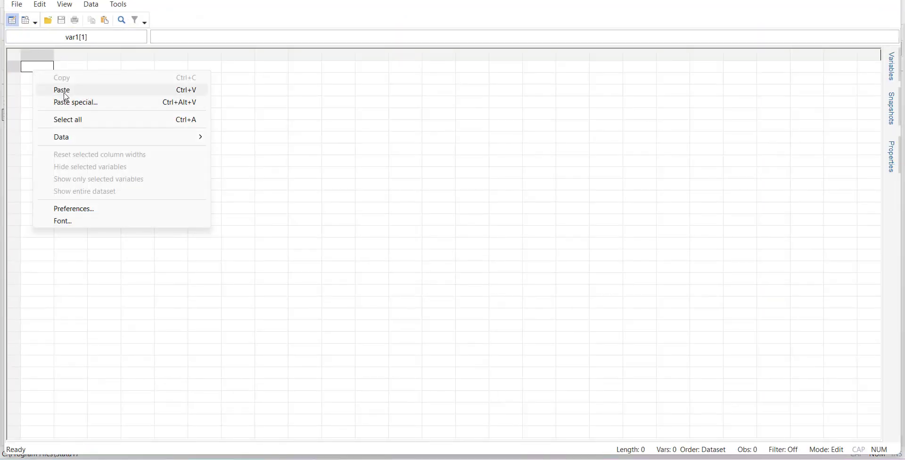
{"action": "left_click", "coordinate": [64, 92]}
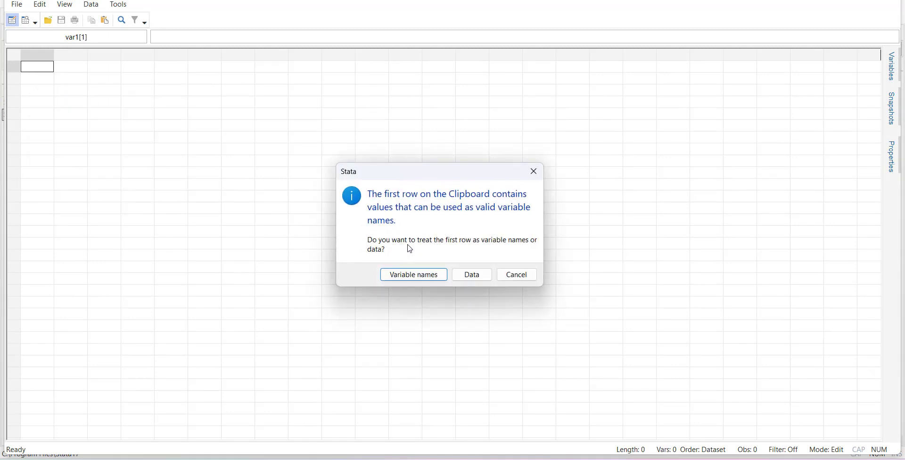
{"action": "left_click", "coordinate": [414, 275]}
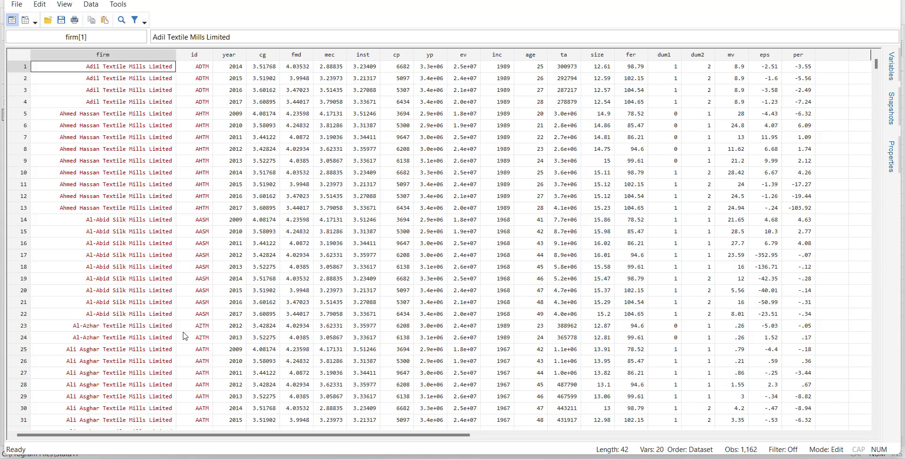
- Browse the 20 variables and 1,162 observations, then close the Data Editor
{"action": "scroll", "coordinate": [345, 289], "scroll_direction": "right", "scroll_amount": 10}
{"action": "scroll", "coordinate": [345, 290], "scroll_direction": "left", "scroll_amount": 6}
{"action": "scroll", "coordinate": [346, 288], "scroll_direction": "right", "scroll_amount": 1}
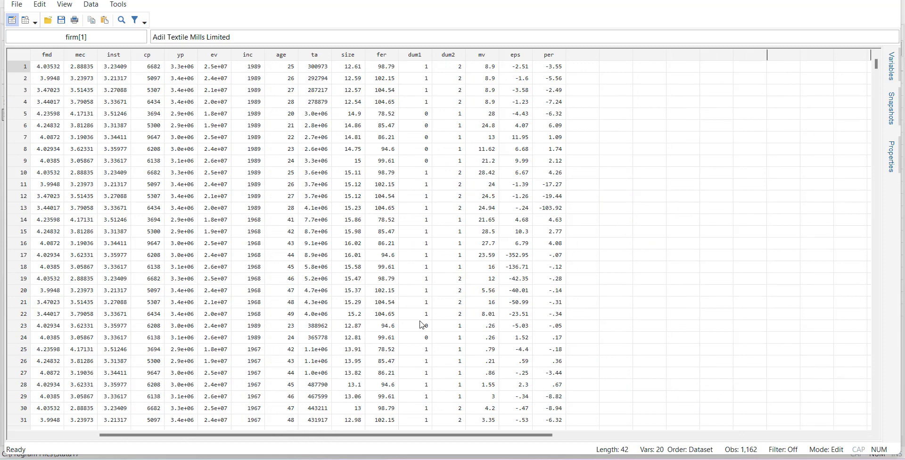
{"action": "scroll", "coordinate": [284, 286], "scroll_direction": "down", "scroll_amount": 14}
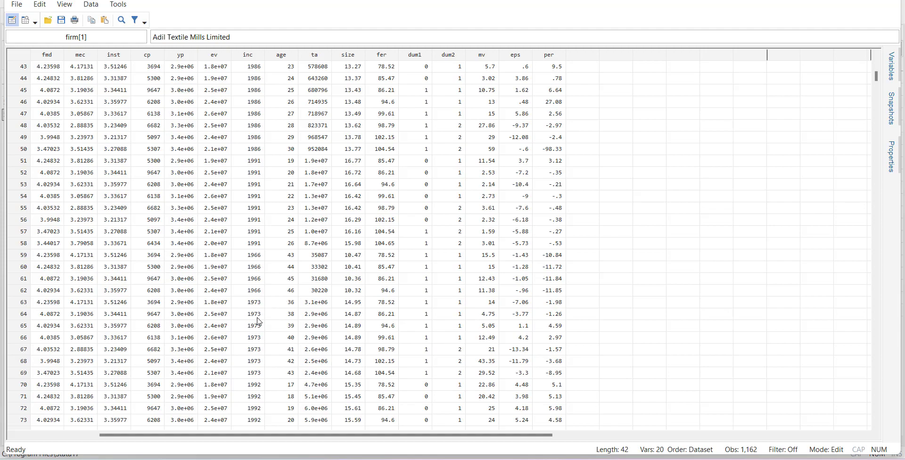
{"action": "scroll", "coordinate": [236, 367], "scroll_direction": "down", "scroll_amount": 17}
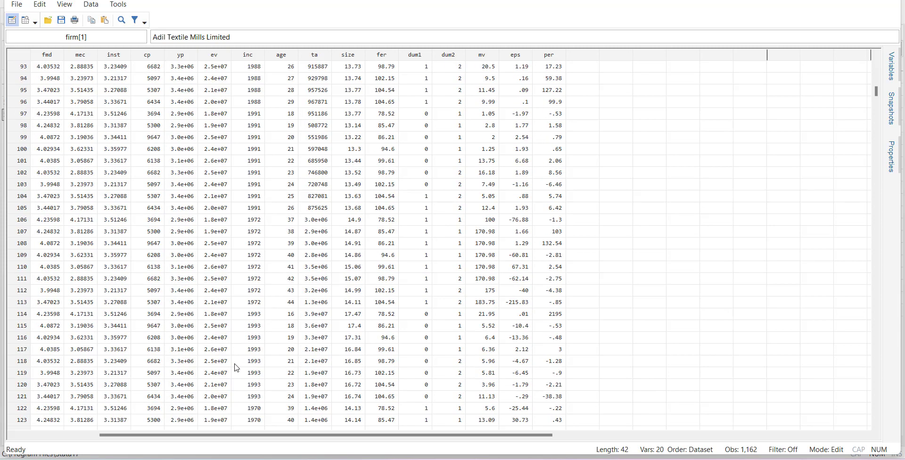
{"action": "scroll", "coordinate": [236, 367], "scroll_direction": "down", "scroll_amount": 6}
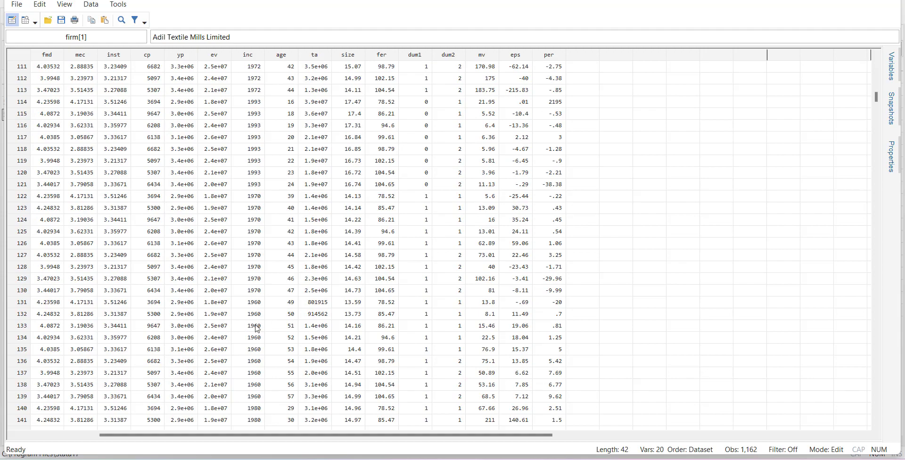
{"action": "scroll", "coordinate": [315, 309], "scroll_direction": "down", "scroll_amount": 12}
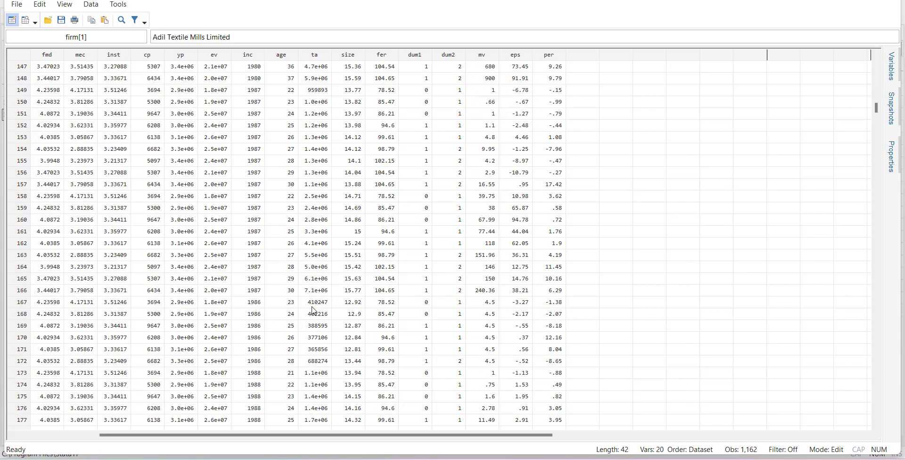
{"action": "scroll", "coordinate": [314, 310], "scroll_direction": "down", "scroll_amount": 10}
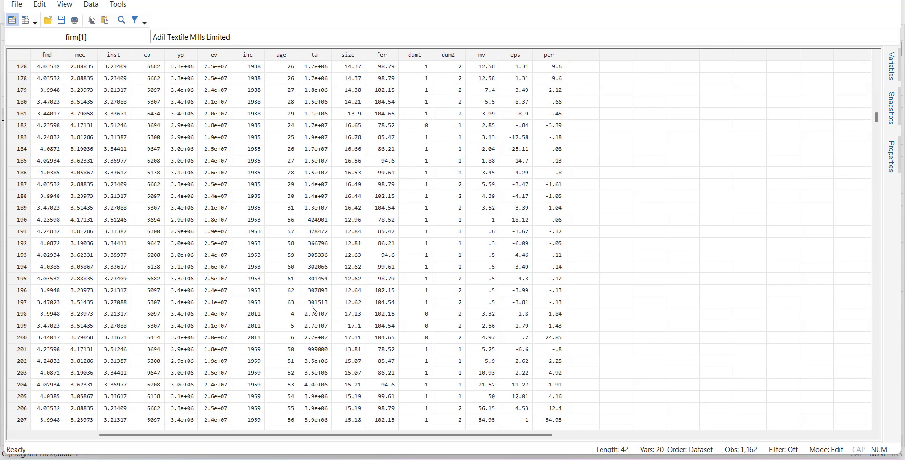
{"action": "scroll", "coordinate": [314, 310], "scroll_direction": "up", "scroll_amount": 18}
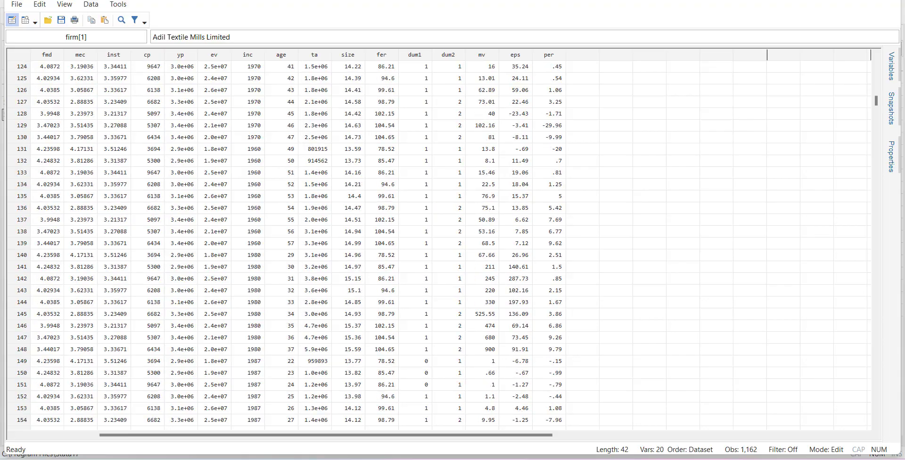
{"action": "key", "text": "alt+F4"}
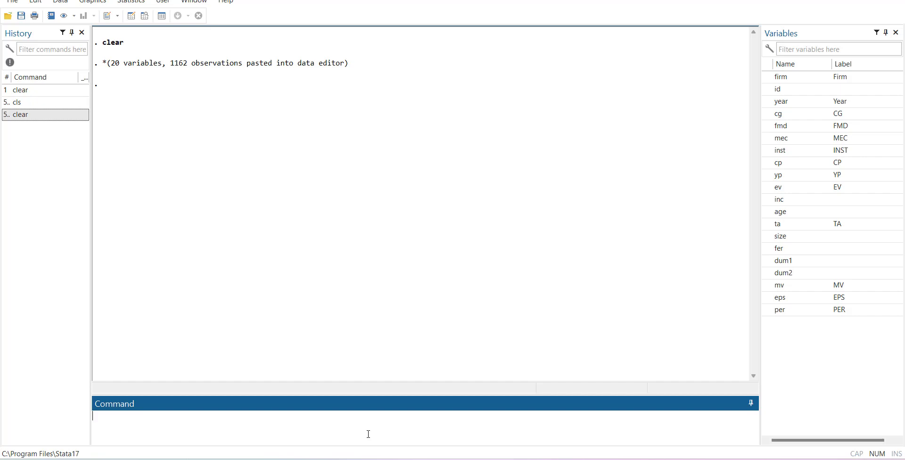
- Run ds, d to describe all 20 variables' storage types, formats and labels
{"action": "type", "text": "ds, d"}
{"action": "key", "text": "Return"}
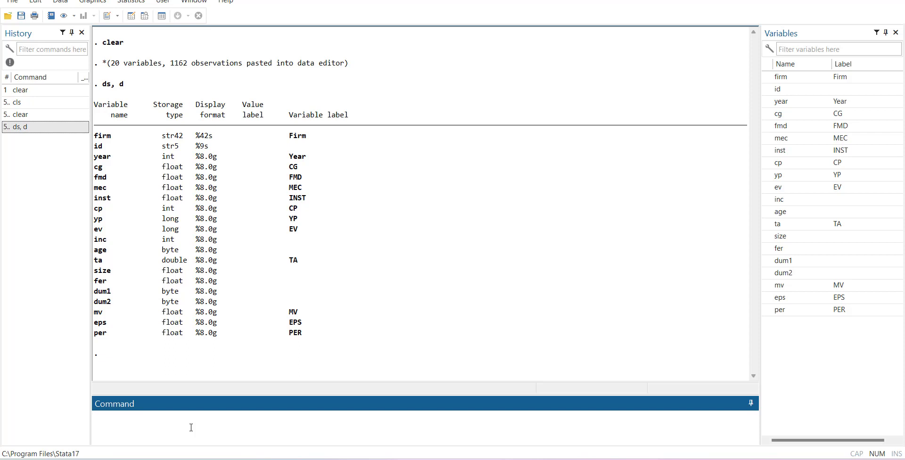
- Run tabstat on eps, fmd, mec, size with n, mean, median, sd, iqr, range, p25, p75, min, max, skewness, kurtosis
{"action": "type", "text": "tabstat "}
{"action": "type", "text": "eps "}
{"action": "type", "text": "fmd"}
{"action": "type", "text": " mec "}
{"action": "type", "text": "size "}
{"action": "type", "text": ","}
{"action": "type", "text": " stat"}
{"action": "type", "text": "s("}
{"action": "type", "text": "n "}
{"action": "type", "text": "mean "}
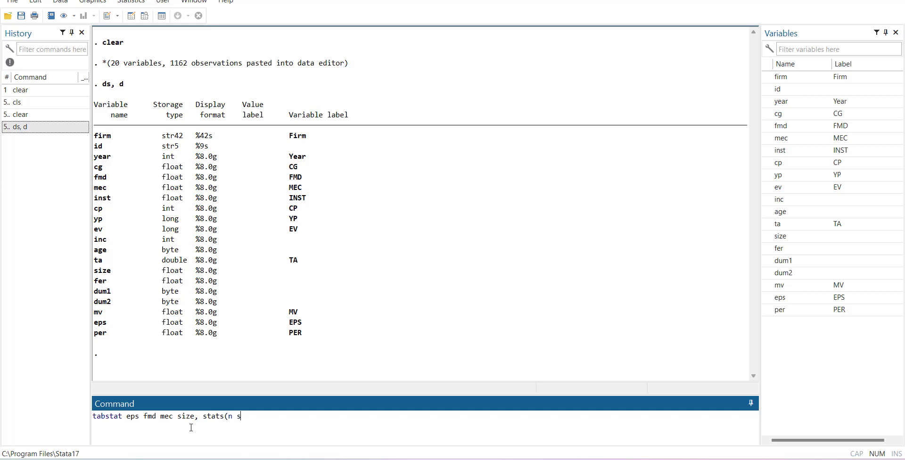
{"action": "type", "text": "median sd iqr ragn"}
{"action": "key", "text": "BackSpace"}
{"action": "key", "text": "BackSpace"}
{"action": "type", "text": "nge p25"}
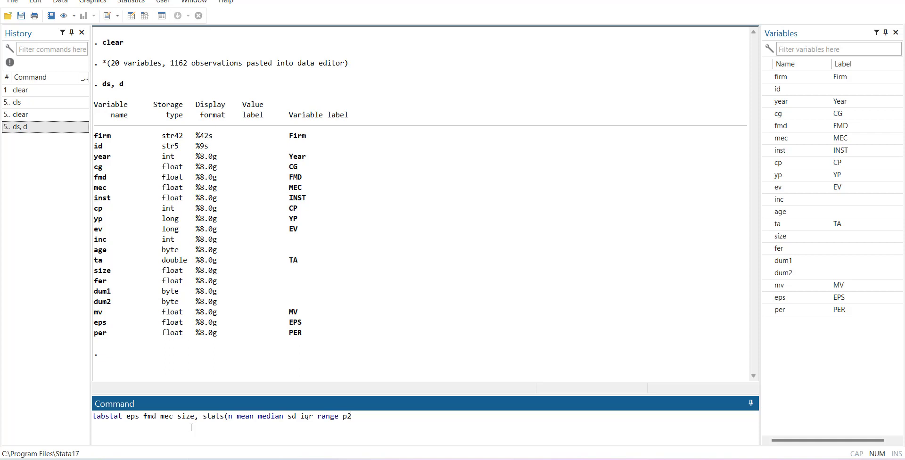
{"action": "key", "text": "BackSpace"}
{"action": "type", "text": "5 p75 min max skewness kurtosis"}
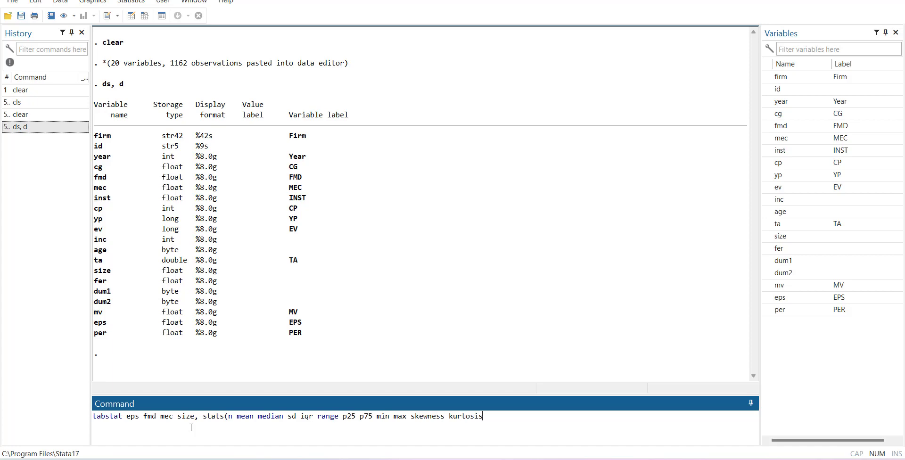
{"action": "type", "text": ")"}
{"action": "key", "text": "Return"}
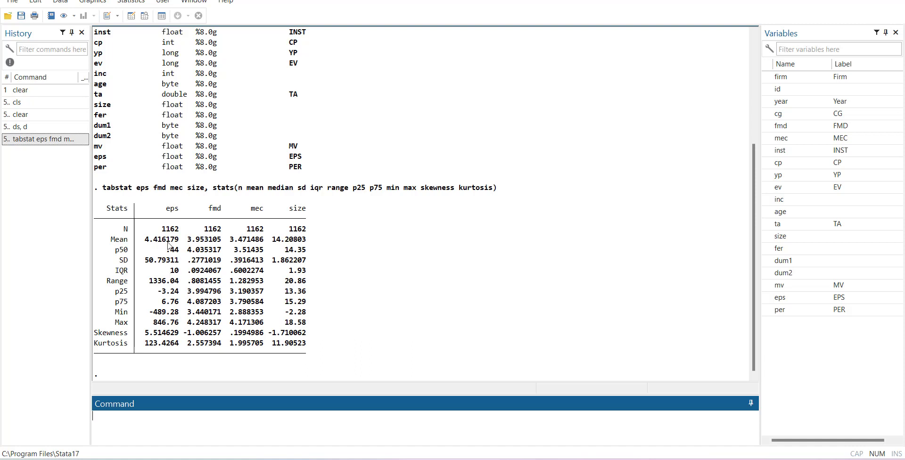
- Run sktest on eps, fmd, mec and size, then plot an eps histogram with a normal curve
{"action": "left_click_drag", "start_coordinate": [207, 187], "coordinate": [137, 194]}
{"action": "key", "text": "ctrl+c"}
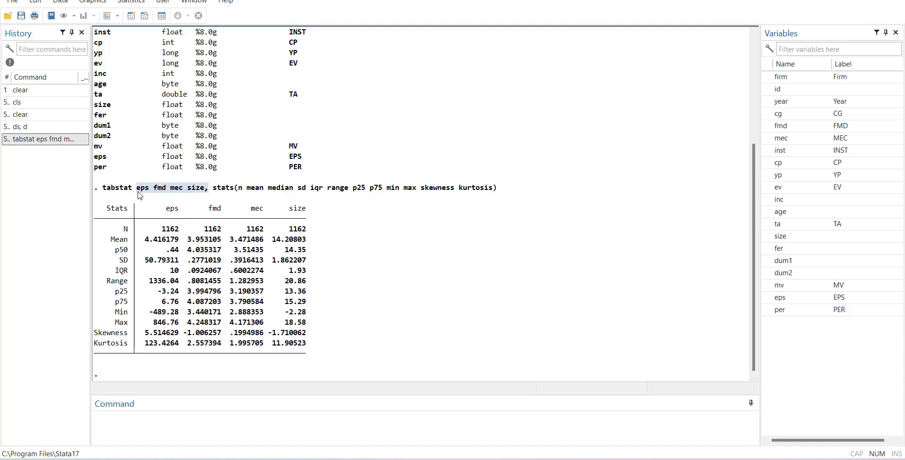
{"action": "left_click", "coordinate": [148, 429]}
{"action": "type", "text": "sktest eps fmd mec size,"}
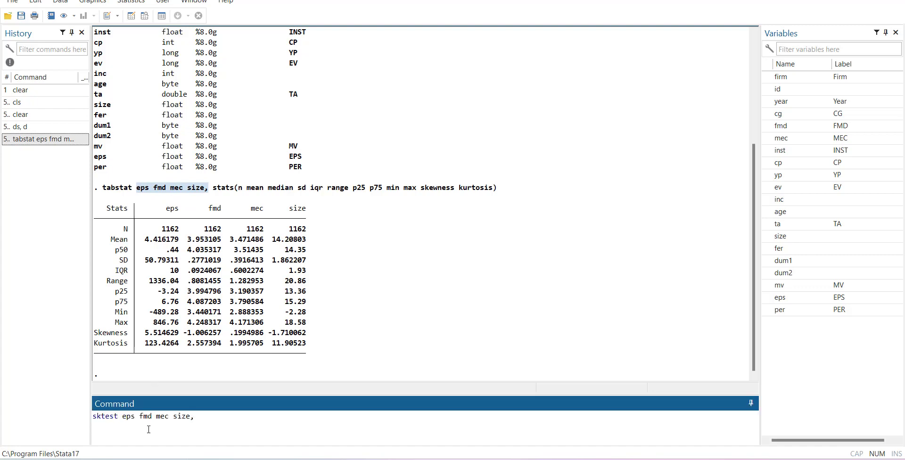
{"action": "key", "text": "Return"}
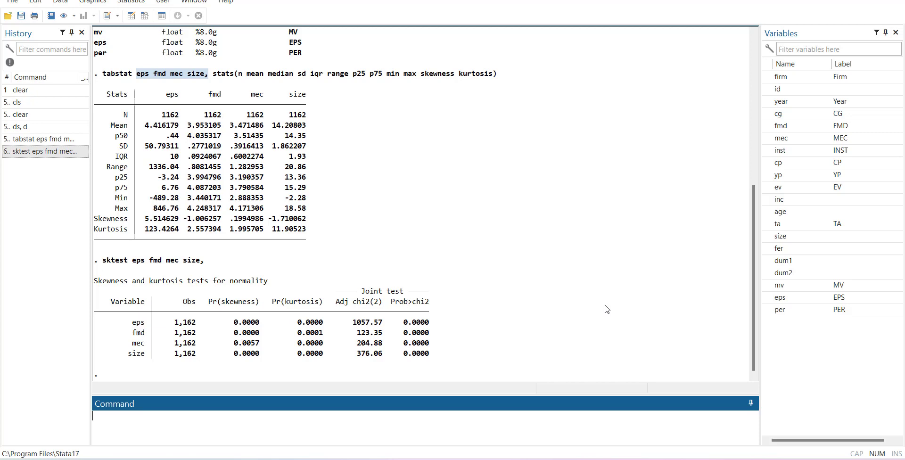
{"action": "type", "text": "hist eps, norm"}
{"action": "key", "text": "Return"}
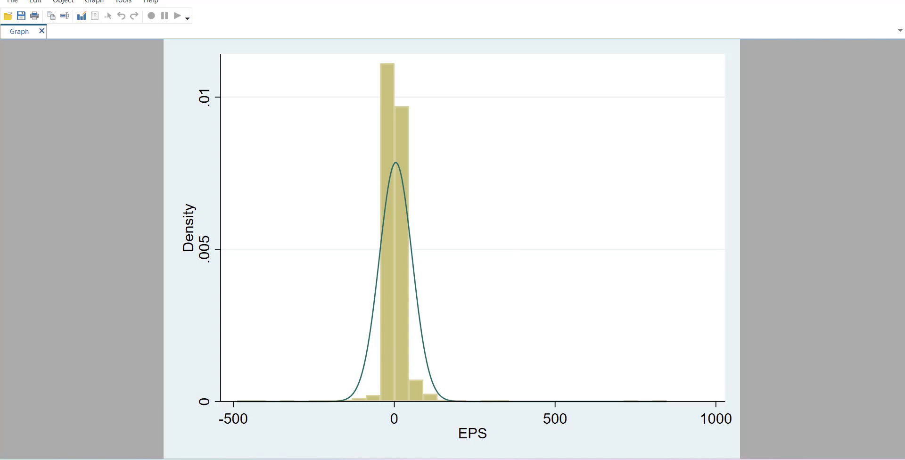
- Run the Shapiro-Wilk test (swilk) on eps, fmd, mec and size
{"action": "left_click", "coordinate": [895, 2]}
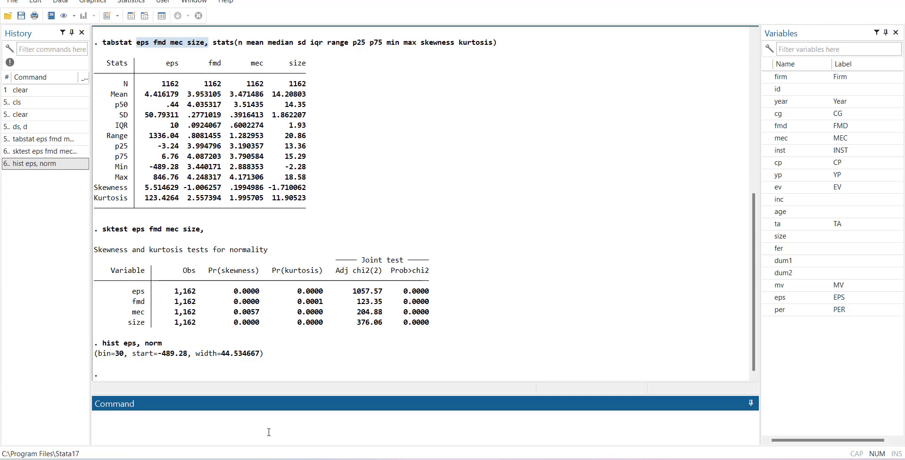
{"action": "type", "text": "swilk"}
{"action": "key", "text": "ctrl+v"}
{"action": "key", "text": "BackSpace"}
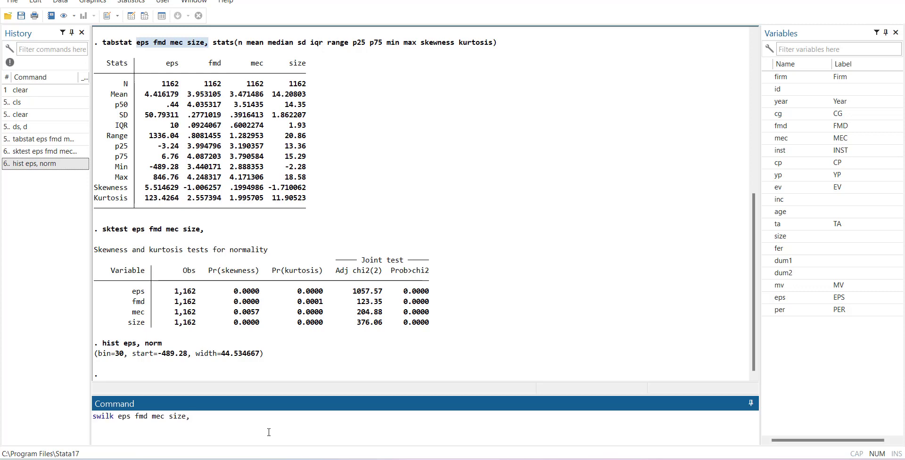
{"action": "key", "text": "Return"}
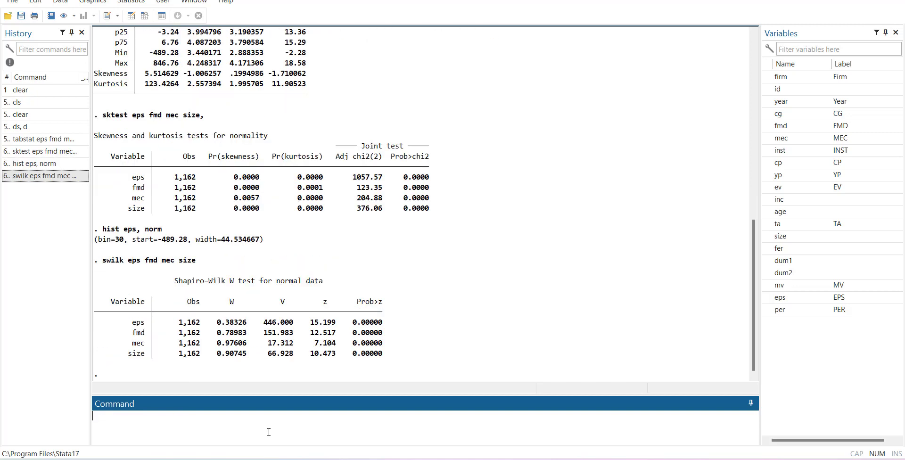
- Run the Shapiro-Francia test (sfrancia) on eps, fmd, mec and size
{"action": "type", "text": "sfra"}
{"action": "key", "text": "BackSpace"}
{"action": "key", "text": "BackSpace"}
{"action": "type", "text": "rancia eps fmd mec size"}
{"action": "key", "text": "Return"}
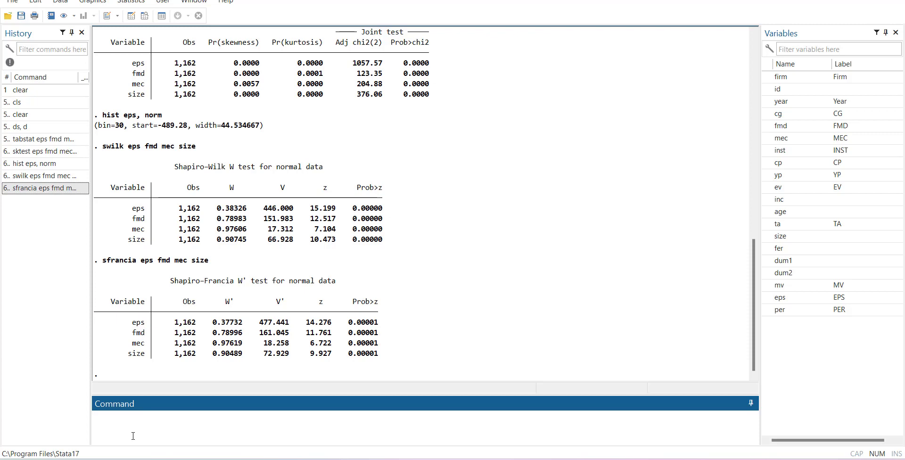
- Try box eps and boxplot eps, both rejected as unrecognized commands
{"action": "type", "text": "box eps"}
{"action": "key", "text": "Return"}
{"action": "type", "text": "box"}
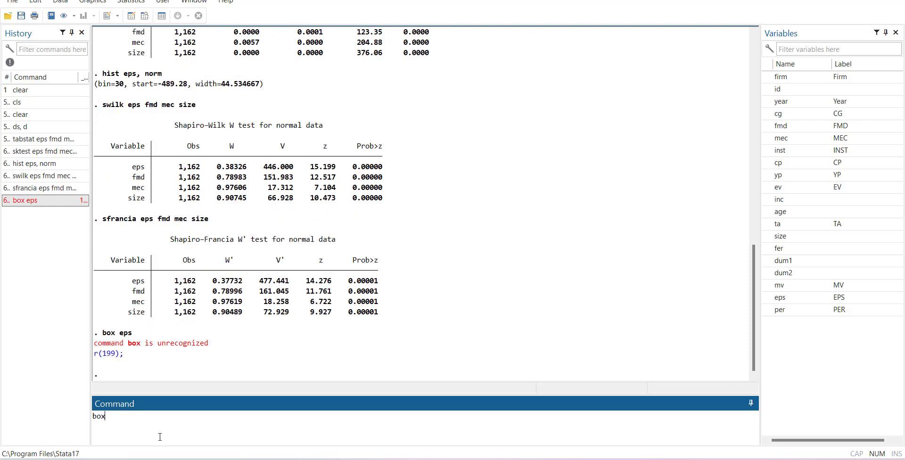
{"action": "type", "text": "plot eps"}
{"action": "key", "text": "Return"}
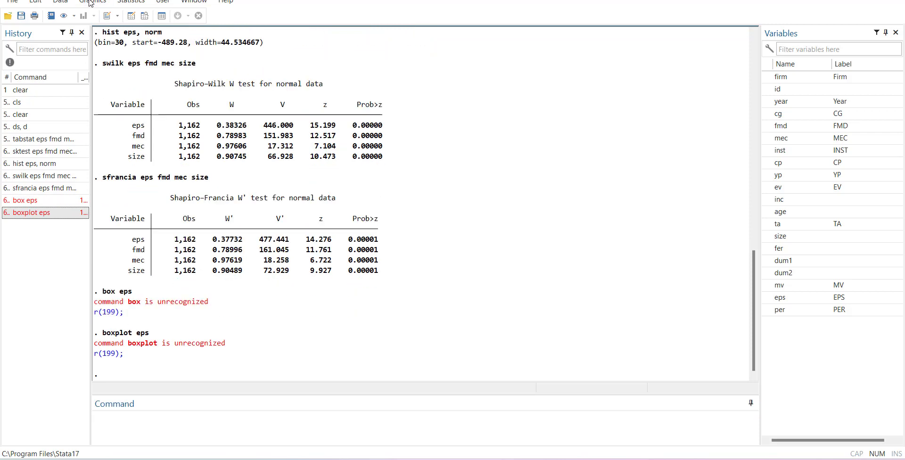
- Draw a box plot of eps with graph box eps, then return to the results
{"action": "left_click", "coordinate": [84, 3]}
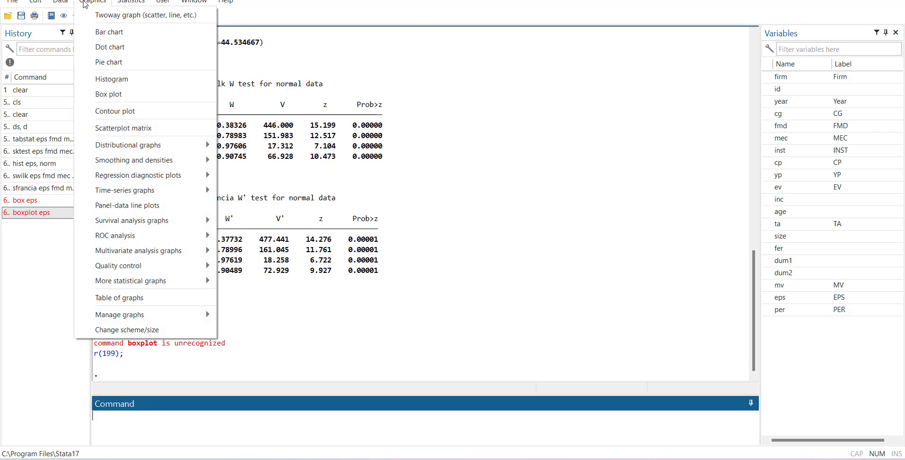
{"action": "left_click", "coordinate": [131, 97]}
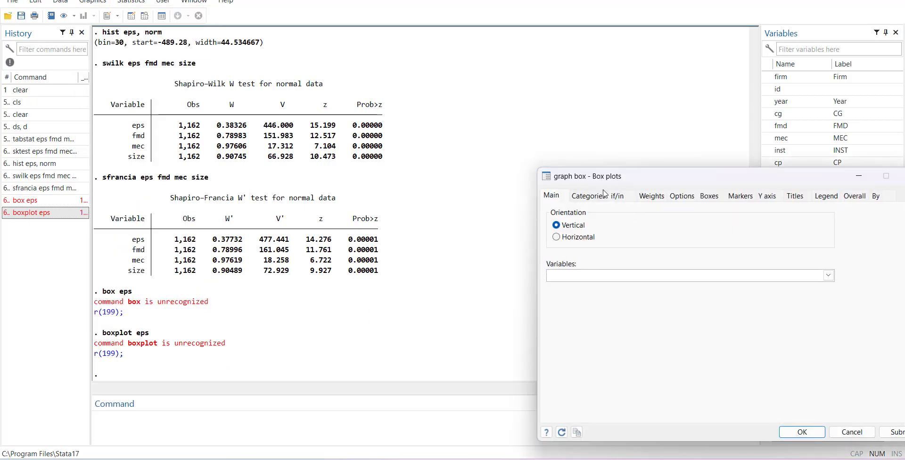
{"action": "left_click_drag", "start_coordinate": [631, 179], "coordinate": [487, 181]}
{"action": "left_click", "coordinate": [755, 184]}
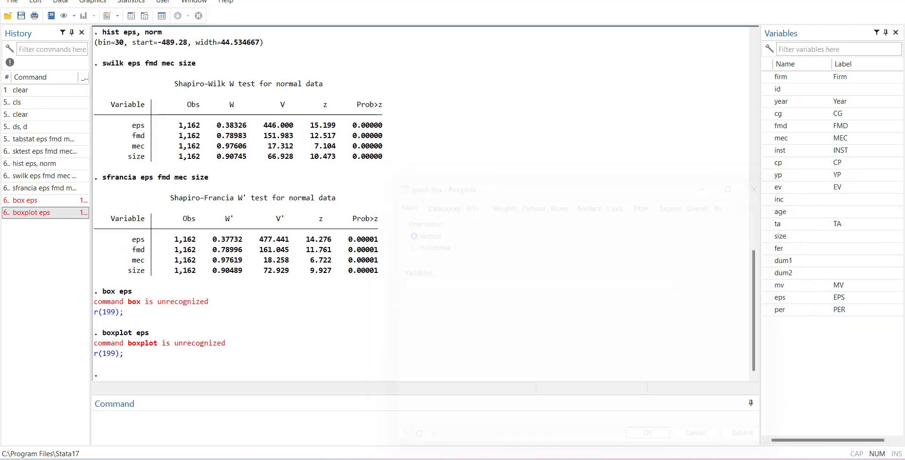
{"action": "type", "text": "graph box "}
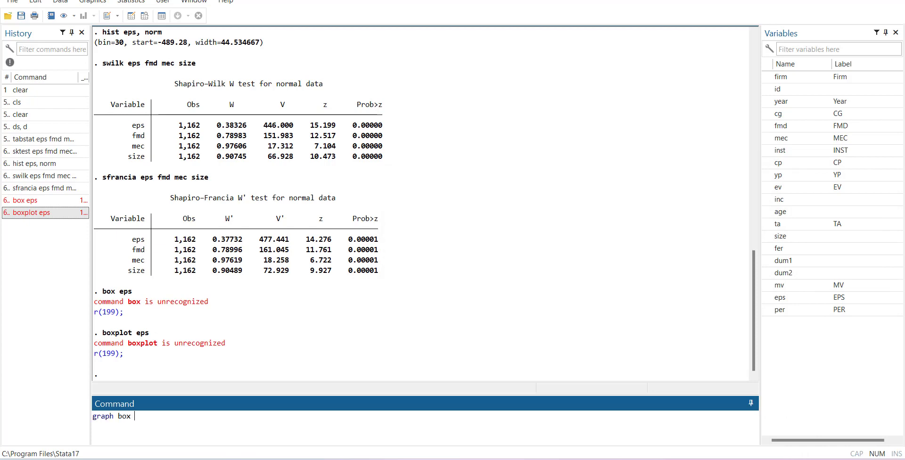
{"action": "type", "text": "eps"}
{"action": "key", "text": "Return"}
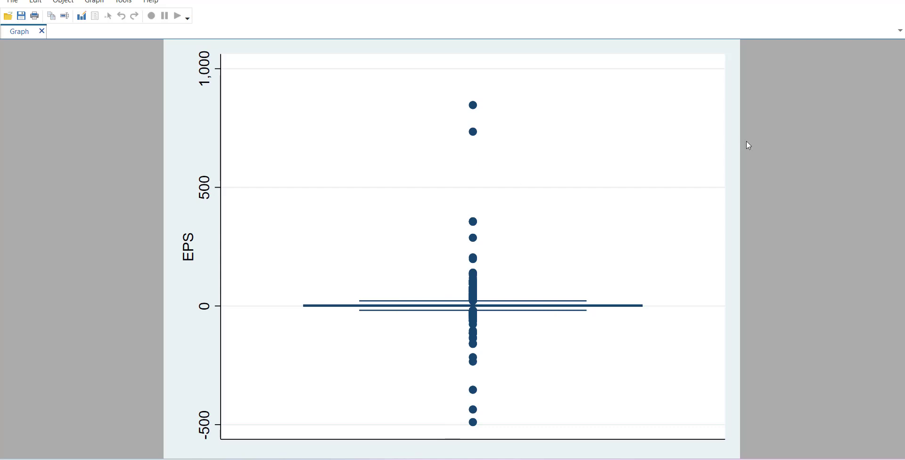
{"action": "key", "text": "alt+Tab"}
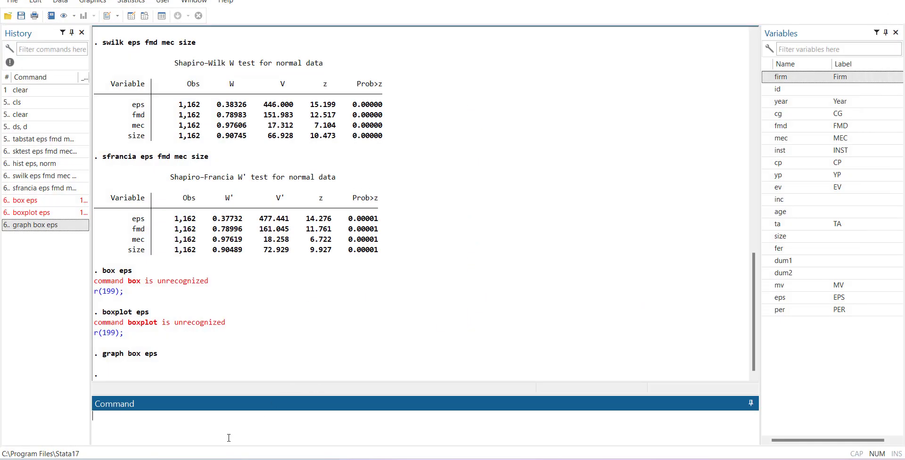
- Correlate eps, fmd, mec and size and draw their scatterplot matrix with graph matrix
{"action": "type", "text": "corr eps mmd mec size"}
{"action": "key", "text": "Return"}
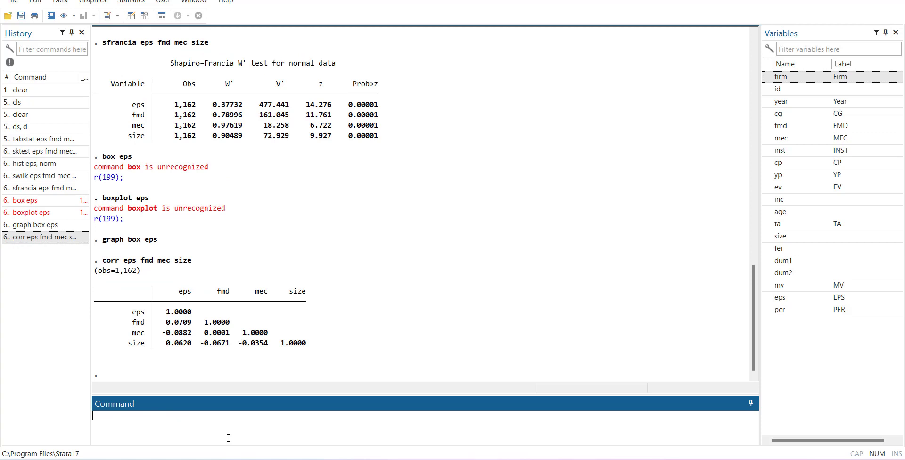
{"action": "type", "text": "graph matrix eps fmd mec size"}
{"action": "key", "text": "Return"}
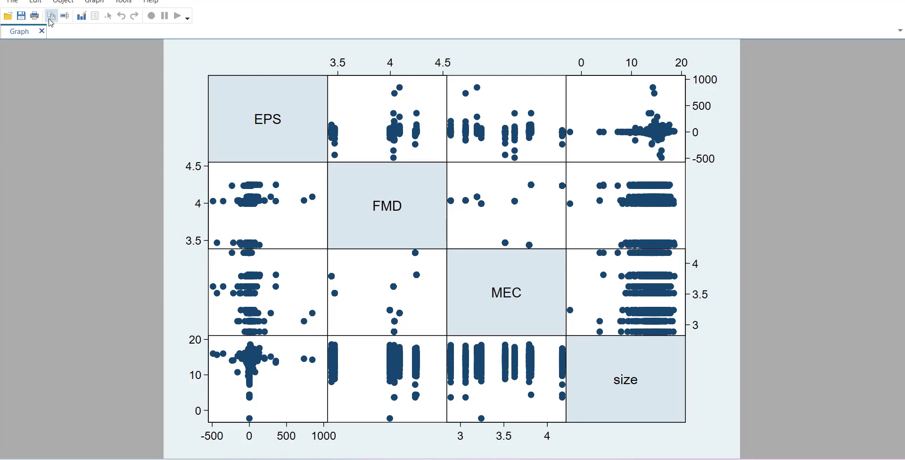
{"action": "left_click", "coordinate": [51, 16]}
{"action": "key", "text": "alt+Tab"}
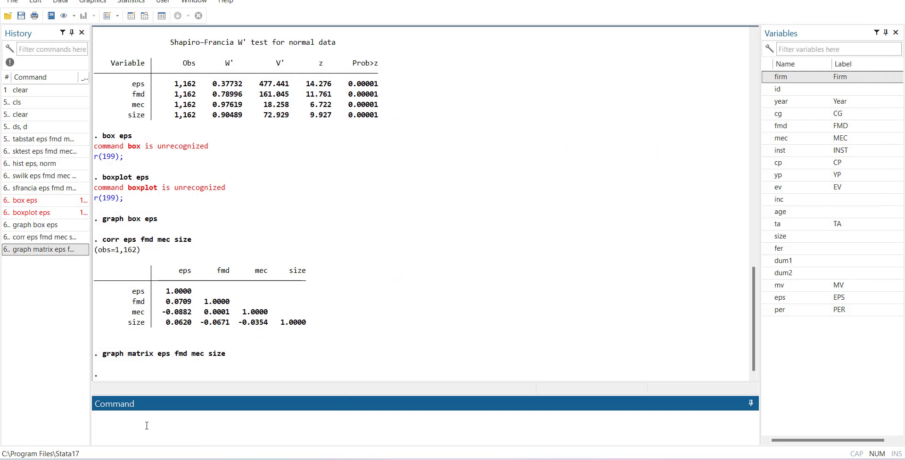
- Regress eps on fmd, mec and size with reg
{"action": "type", "text": "reg eps mf"}
{"action": "key", "text": "BackSpace"}
{"action": "key", "text": "BackSpace"}
{"action": "type", "text": "fmd mec size"}
{"action": "key", "text": "Return"}
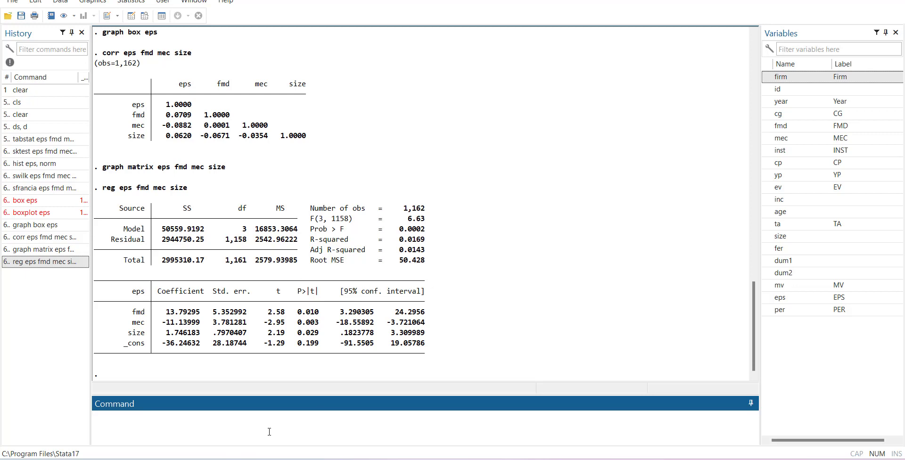
- Enter lmcol eps fmd mec size, then replace it with ssc install lmcol
{"action": "type", "text": "lmcol eps fmd mec size"}
{"action": "key", "text": "ctrl+a"}
{"action": "key", "text": "ctrl+c"}
{"action": "key", "text": "BackSpace"}
{"action": "type", "text": "ccc"}
{"action": "key", "text": "BackSpace"}
{"action": "key", "text": "BackSpace"}
{"action": "key", "text": "BackSpace"}
{"action": "type", "text": "sc install lmcol"}
- Run lmcol eps fmd mec size for OLS multicollinearity diagnostics
{"action": "key", "text": "Return"}
{"action": "key", "text": "ctrl+v"}
{"action": "key", "text": "Return"}
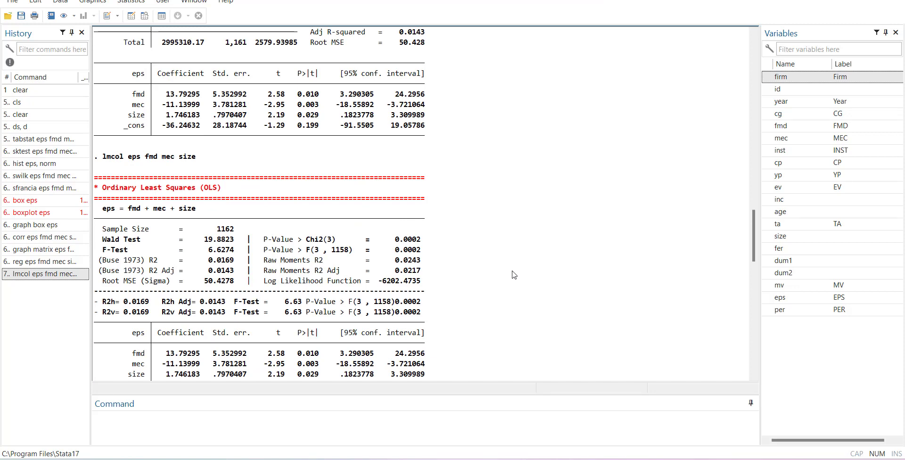
- Scroll the Results window down to the lmcol output for eps on fmd, mec and size
{"action": "scroll", "coordinate": [513, 274], "scroll_direction": "down", "scroll_amount": 3}
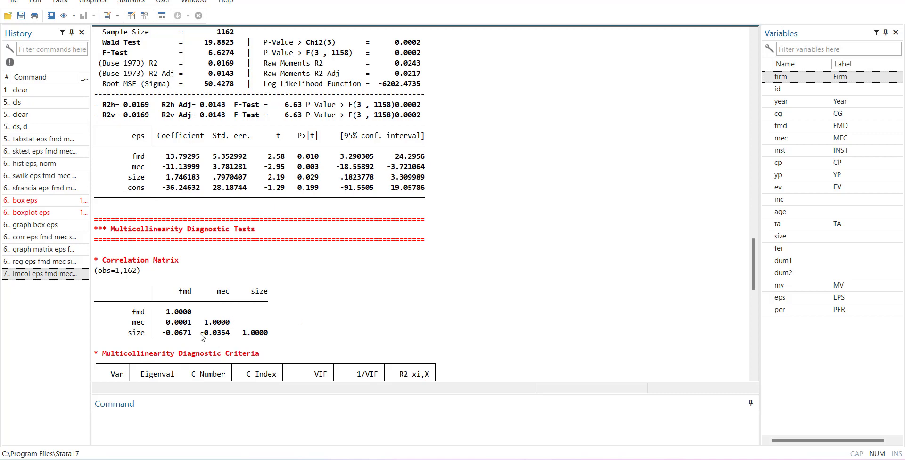
- Scroll further down to the lmcol correlation matrix for fmd, mec and size
{"action": "scroll", "coordinate": [203, 336], "scroll_direction": "down", "scroll_amount": 3}
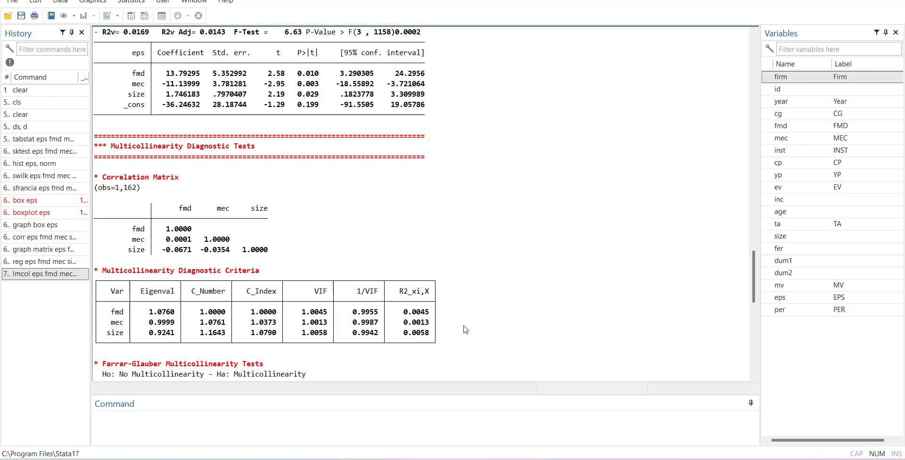
- Scroll through the VIF and Farrar-Glauber F-test and t-test output to the Multicollinearity Range section
{"action": "scroll", "coordinate": [465, 330], "scroll_direction": "down", "scroll_amount": 4}
{"action": "scroll", "coordinate": [464, 330], "scroll_direction": "down", "scroll_amount": 1}
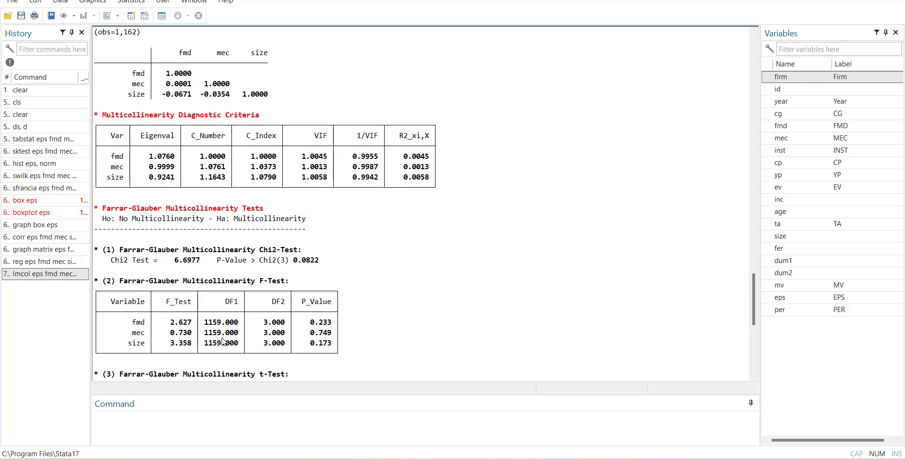
{"action": "scroll", "coordinate": [183, 286], "scroll_direction": "down", "scroll_amount": 1}
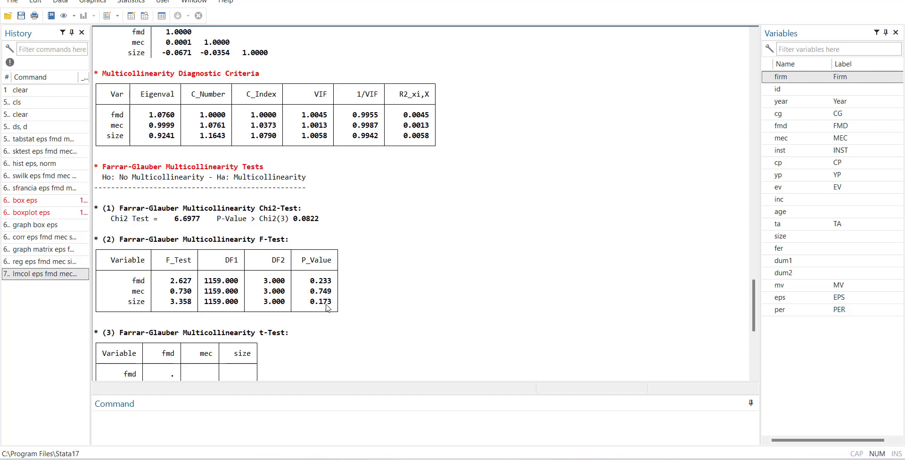
{"action": "left_click_drag", "start_coordinate": [332, 305], "coordinate": [298, 280]}
{"action": "left_click", "coordinate": [374, 308]}
{"action": "scroll", "coordinate": [373, 308], "scroll_direction": "down", "scroll_amount": 1}
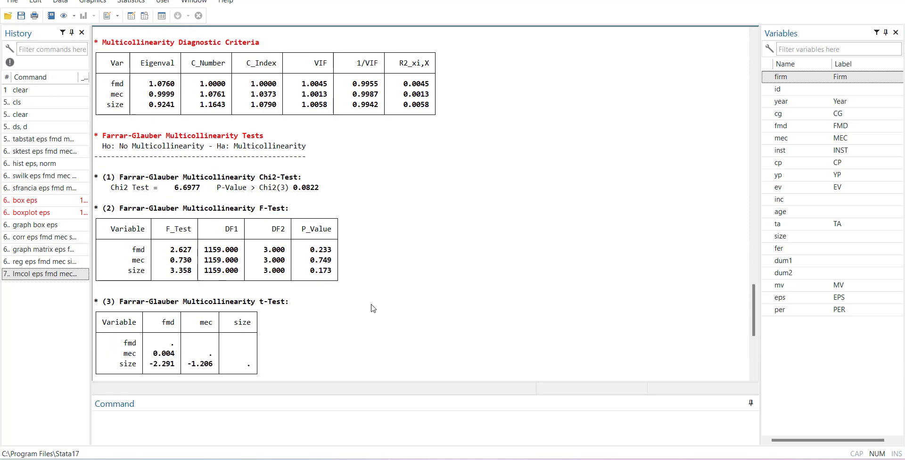
{"action": "scroll", "coordinate": [374, 308], "scroll_direction": "down", "scroll_amount": 1}
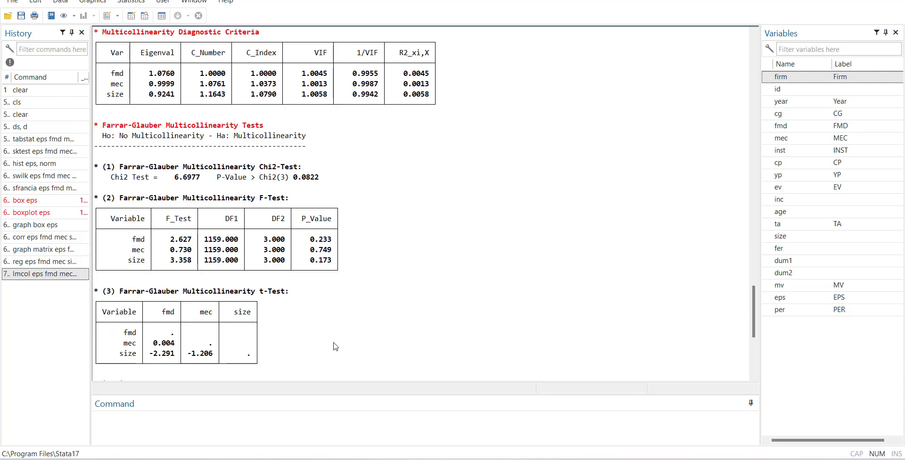
{"action": "scroll", "coordinate": [335, 347], "scroll_direction": "down", "scroll_amount": 1}
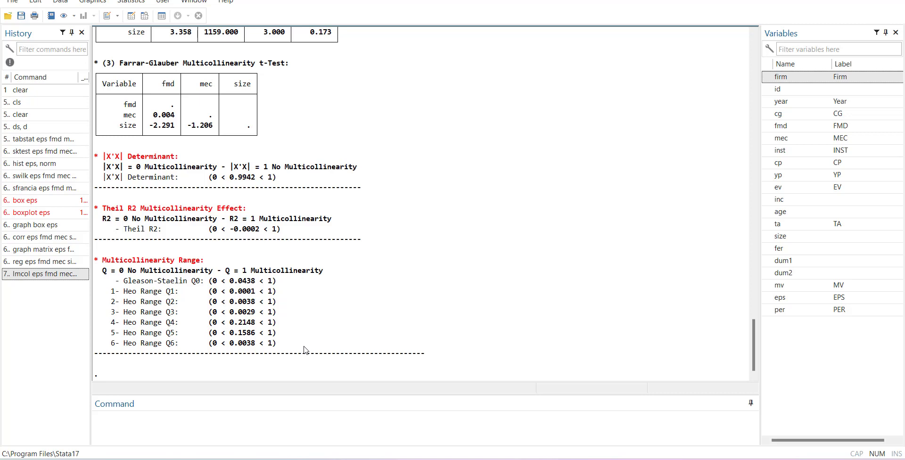
- Scroll back up to the corr and reg output and put the cursor in the Command window
{"action": "scroll", "coordinate": [305, 250], "scroll_direction": "up", "scroll_amount": 10}
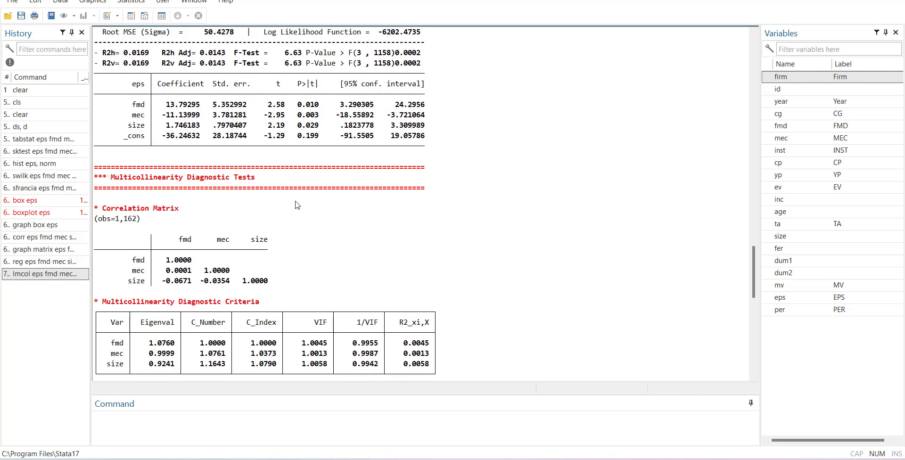
{"action": "scroll", "coordinate": [564, 317], "scroll_direction": "up", "scroll_amount": 15}
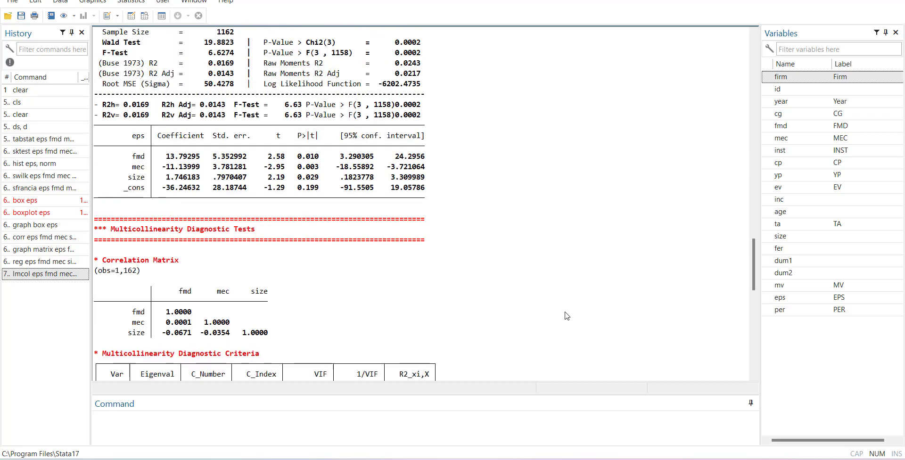
{"action": "scroll", "coordinate": [566, 316], "scroll_direction": "up", "scroll_amount": 15}
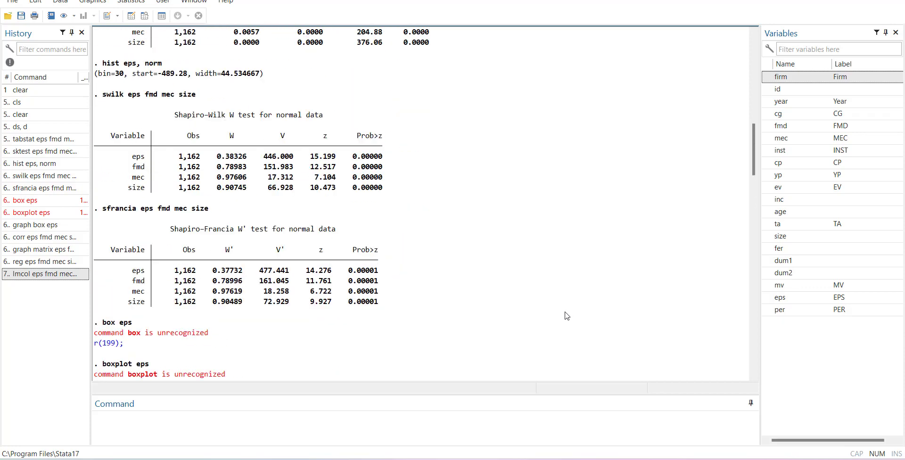
{"action": "scroll", "coordinate": [567, 315], "scroll_direction": "down", "scroll_amount": 15}
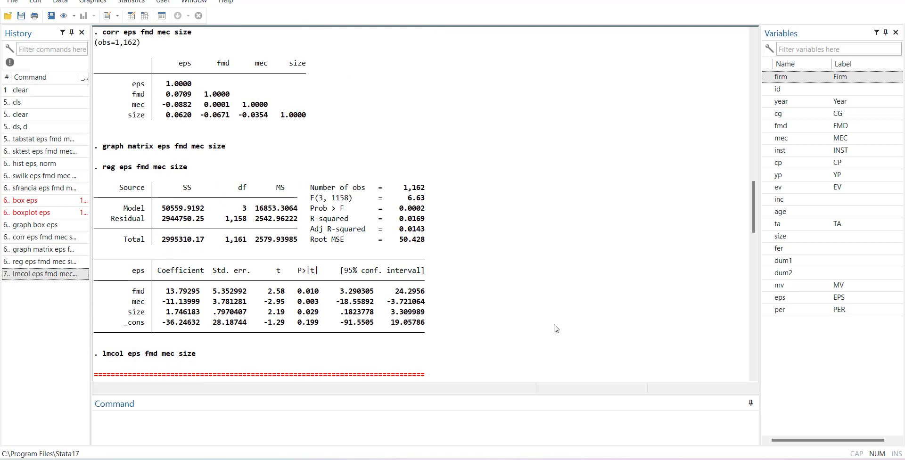
{"action": "left_click", "coordinate": [410, 427]}
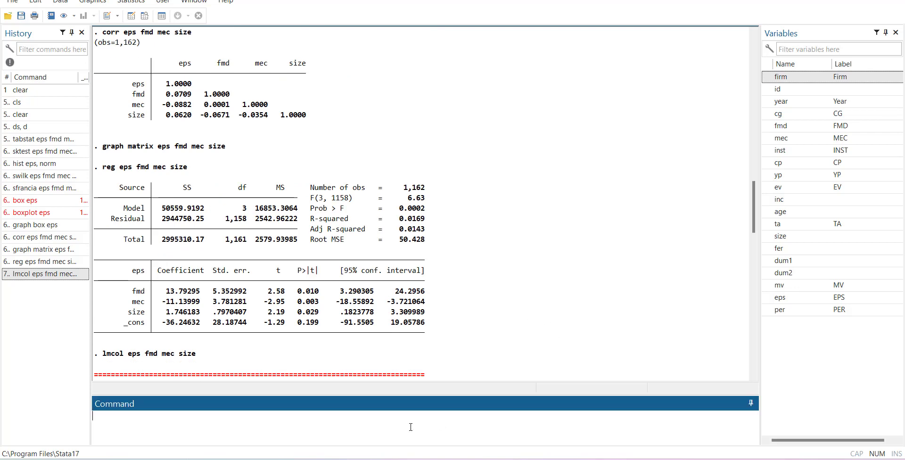
- Run estat hettest, then retry it shortened to hetest; both are rejected as not valid
{"action": "type", "text": "estat hettest"}
{"action": "key", "text": "Return"}
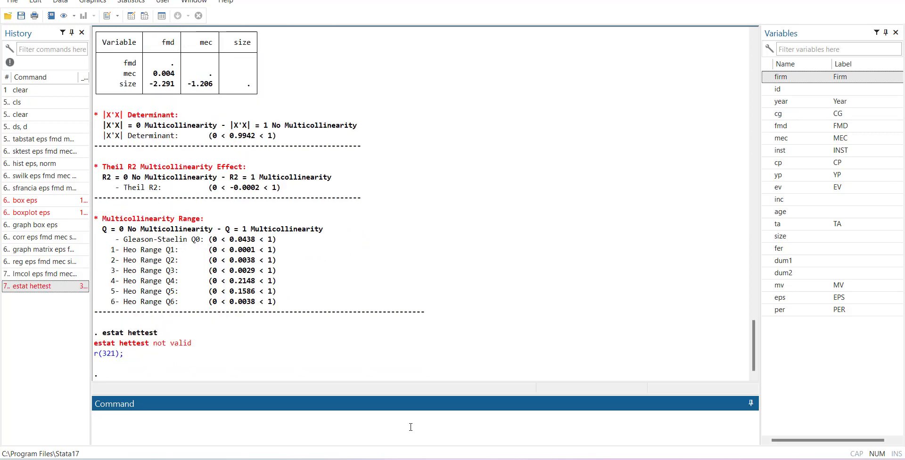
{"action": "key", "text": "Page_Up"}
{"action": "key", "text": "BackSpace"}
{"action": "key", "text": "Return"}
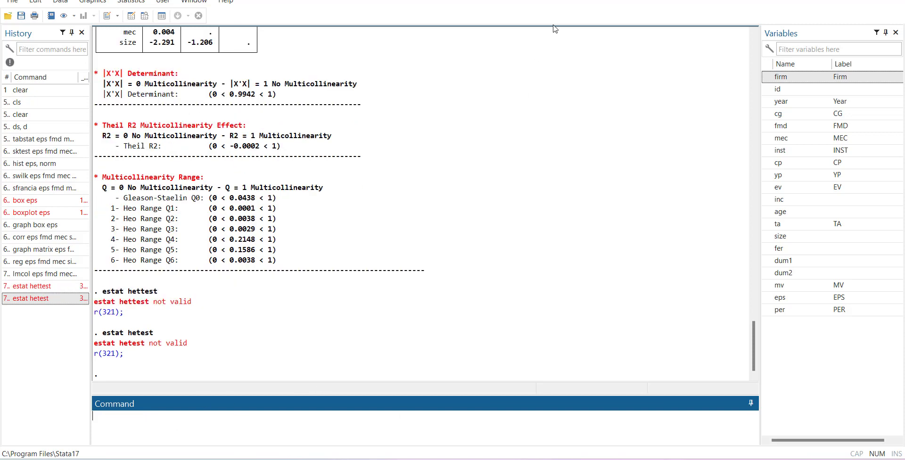
- Open and dismiss the Statistics menu, then select reg eps fmd mec size in History
{"action": "left_click", "coordinate": [133, 4]}
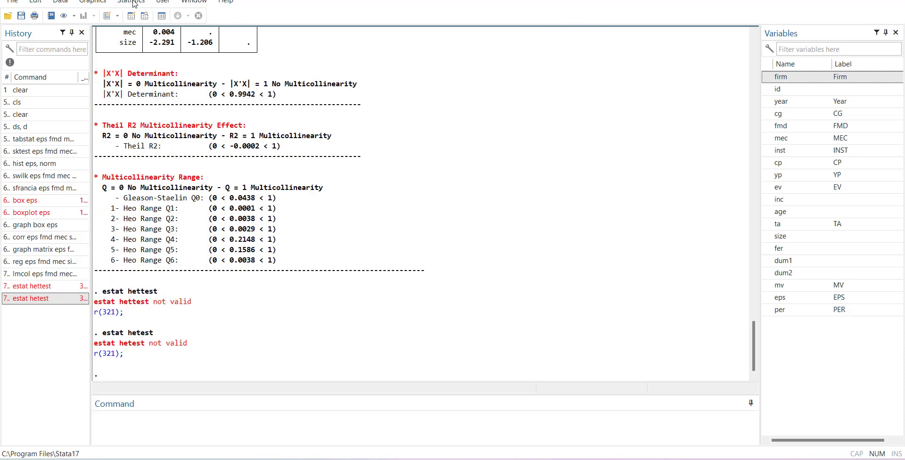
{"action": "left_click", "coordinate": [134, 4]}
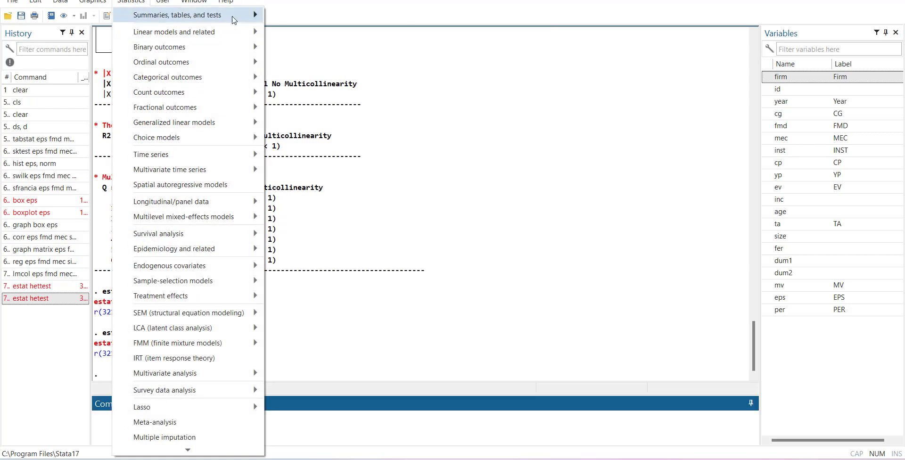
{"action": "left_click", "coordinate": [331, 422]}
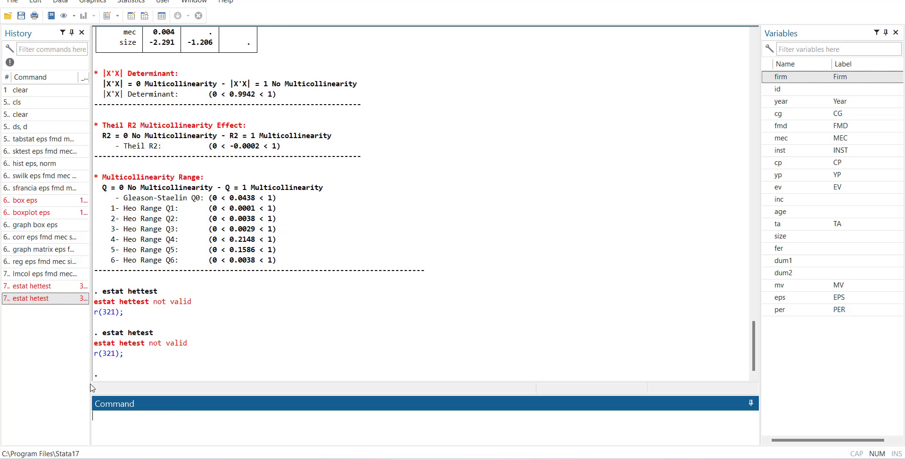
{"action": "left_click", "coordinate": [33, 262]}
- Rerun reg eps fmd mec size, then run estat hettest (chi2 118.43) and estat ovtest (F 1.93)
{"action": "key", "text": "Return"}
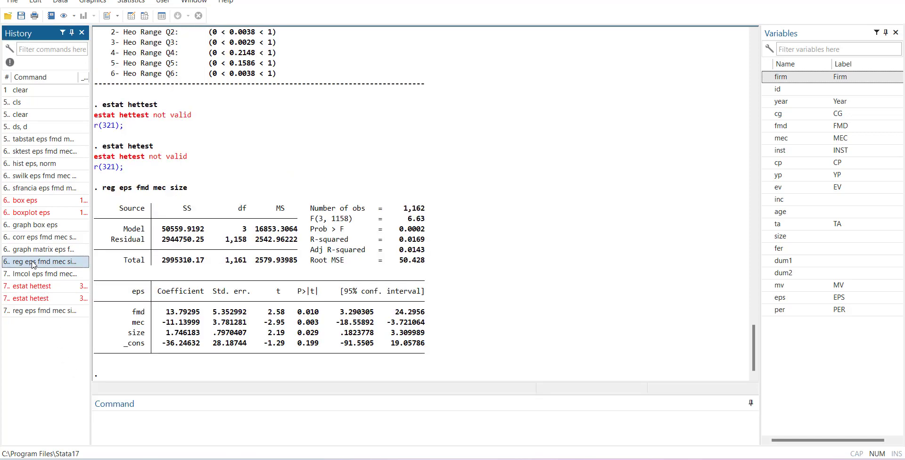
{"action": "type", "text": "estat hette"}
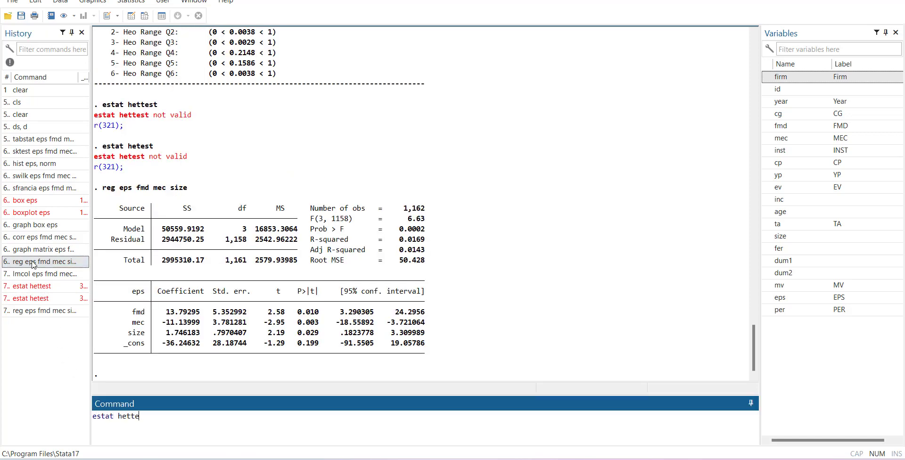
{"action": "type", "text": "st"}
{"action": "key", "text": "Return"}
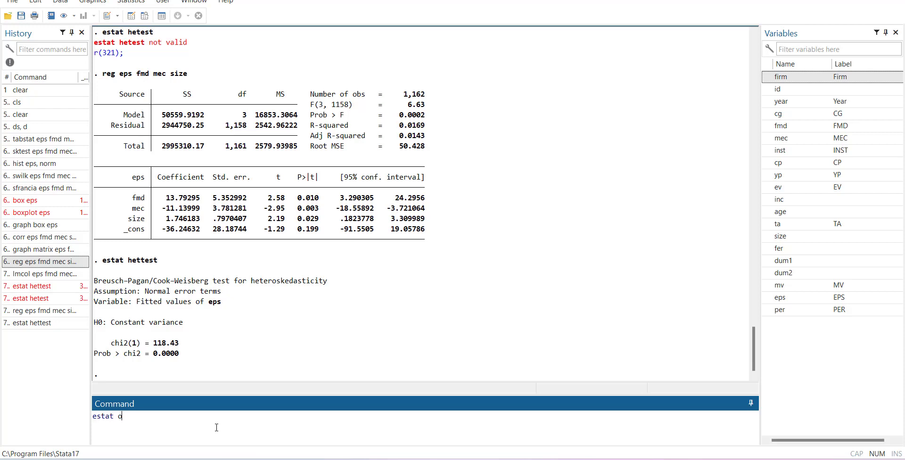
{"action": "type", "text": "st"}
{"action": "key", "text": "Return"}
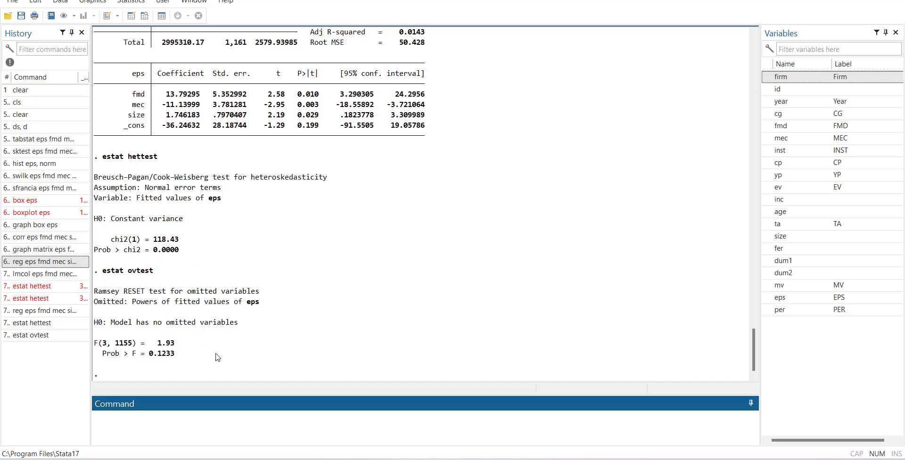
- Open the Leverage-versus-squared-residual plot dialog and browse its Overall, Legend and Title options
{"action": "left_click", "coordinate": [138, 2]}
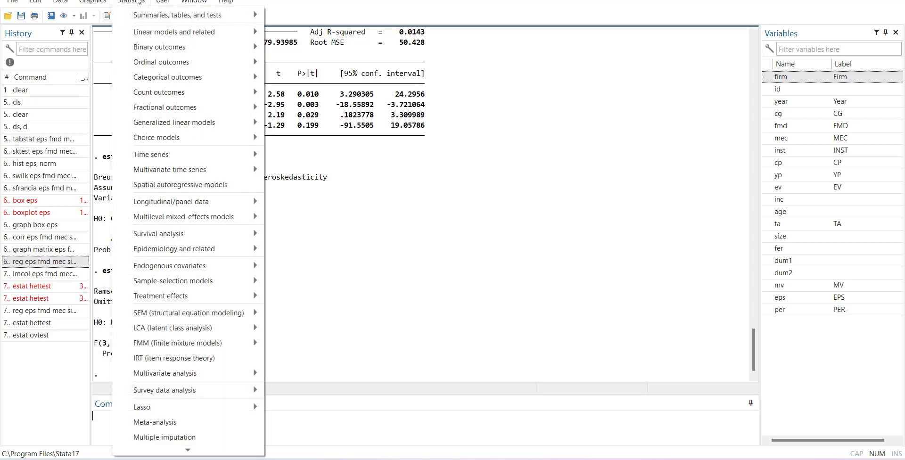
{"action": "mouse_move", "coordinate": [200, 34]}
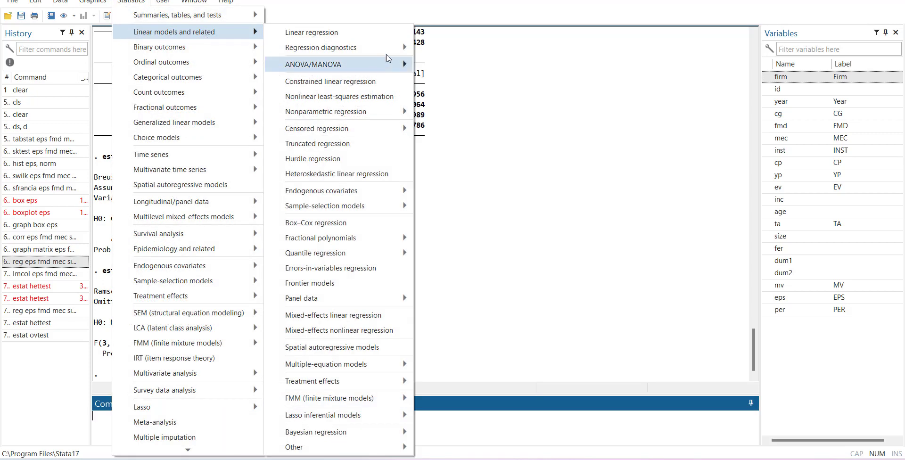
{"action": "mouse_move", "coordinate": [389, 47]}
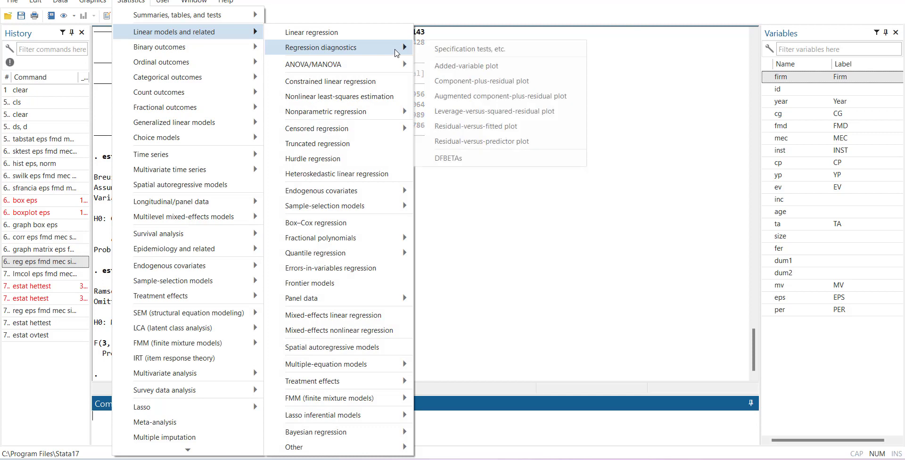
{"action": "left_click", "coordinate": [465, 113]}
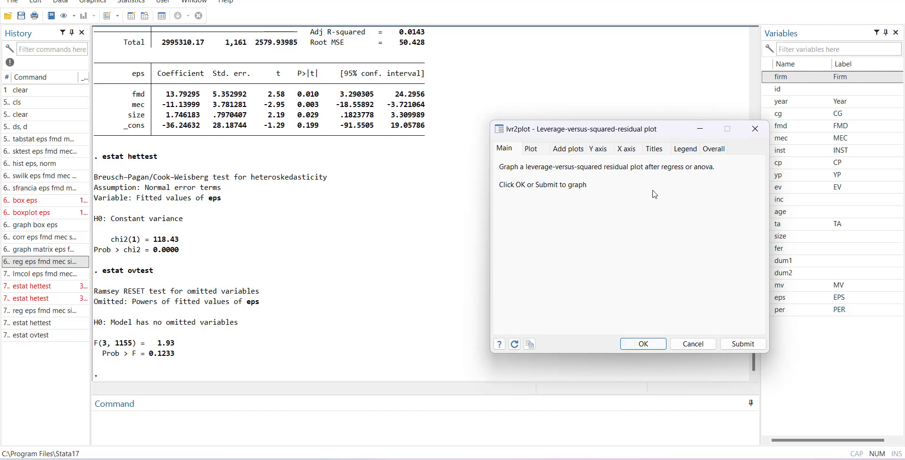
{"action": "left_click", "coordinate": [713, 150]}
{"action": "left_click", "coordinate": [684, 152]}
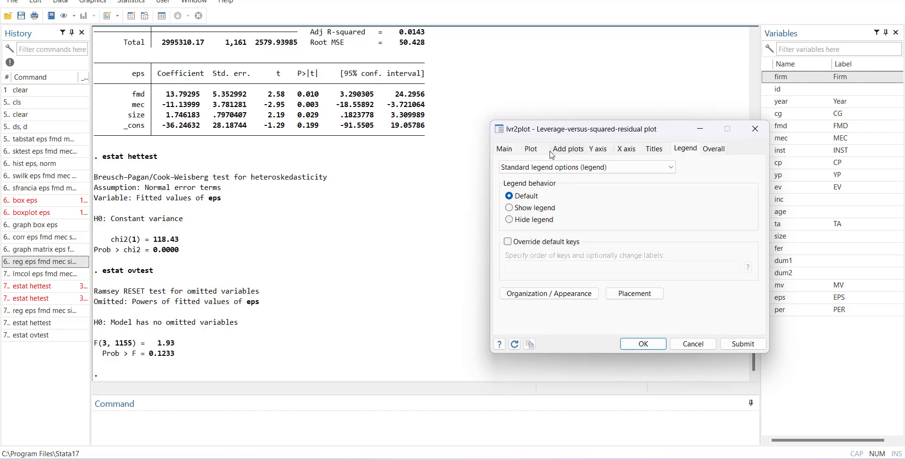
{"action": "left_click", "coordinate": [504, 150]}
{"action": "left_click", "coordinate": [657, 152]}
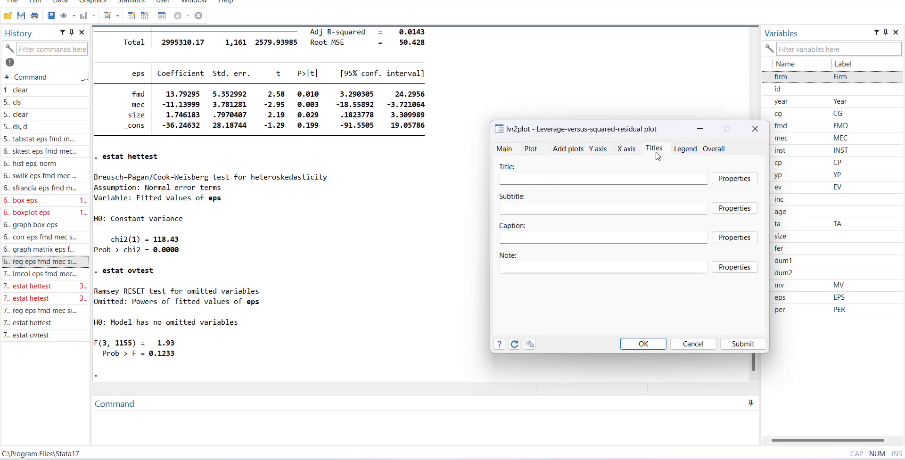
{"action": "left_click", "coordinate": [683, 153]}
{"action": "left_click", "coordinate": [714, 148]}
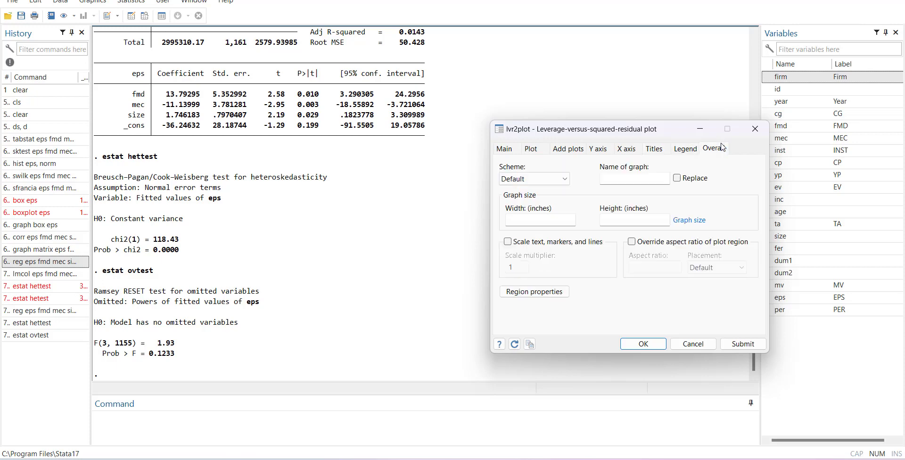
- Set the scheme to Stata Journal, draw the lvr2plot, and close the graph
{"action": "left_click", "coordinate": [560, 179]}
{"action": "scroll", "coordinate": [555, 340], "scroll_direction": "down", "scroll_amount": 1}
{"action": "scroll", "coordinate": [555, 339], "scroll_direction": "down", "scroll_amount": 7}
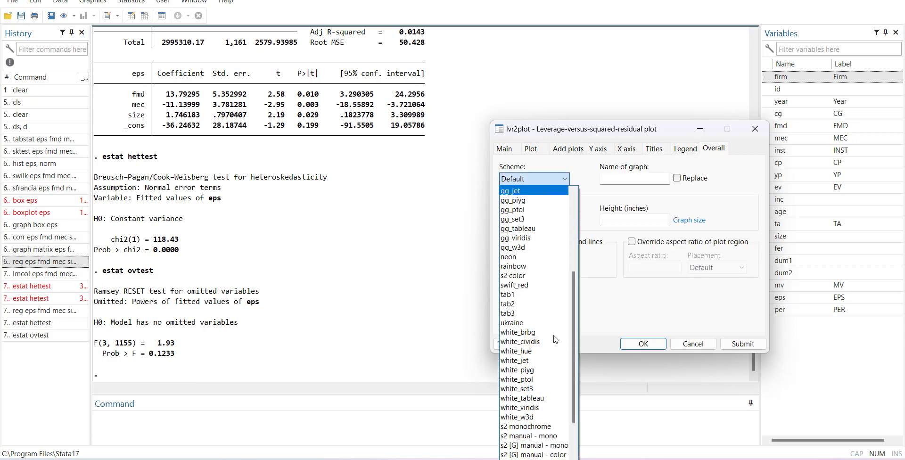
{"action": "left_click", "coordinate": [527, 436]}
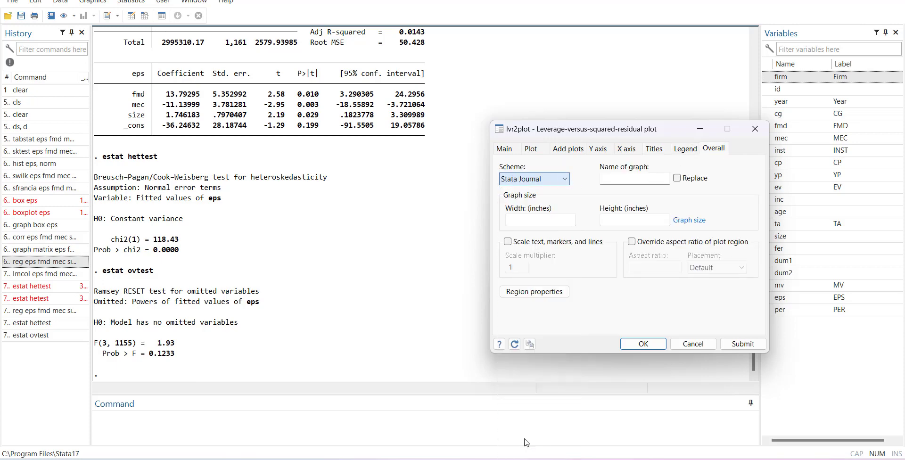
{"action": "left_click", "coordinate": [633, 347]}
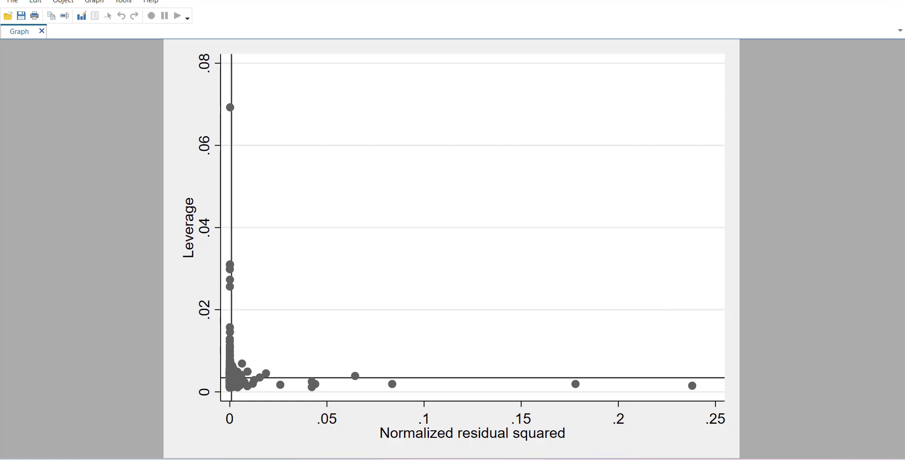
{"action": "left_click", "coordinate": [895, 3]}
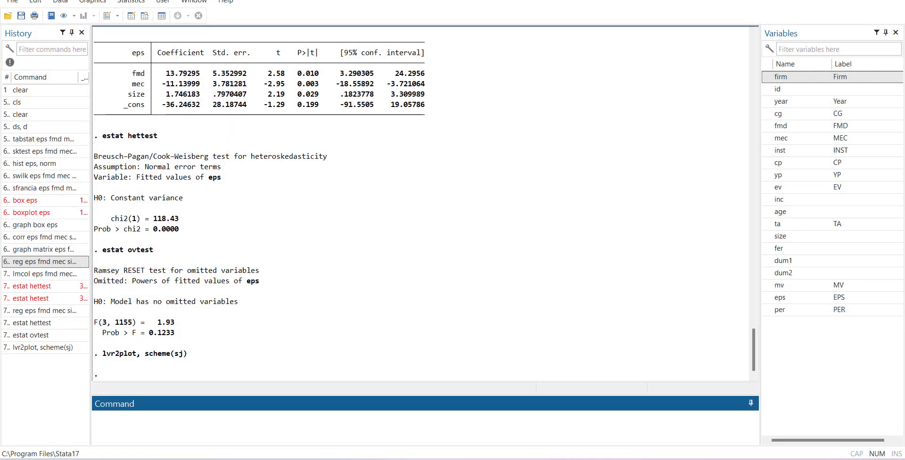
- Draw the residual-versus-fitted plot from Regression diagnostics, then switch back to the Results window
{"action": "left_click", "coordinate": [130, 1]}
{"action": "mouse_move", "coordinate": [225, 37]}
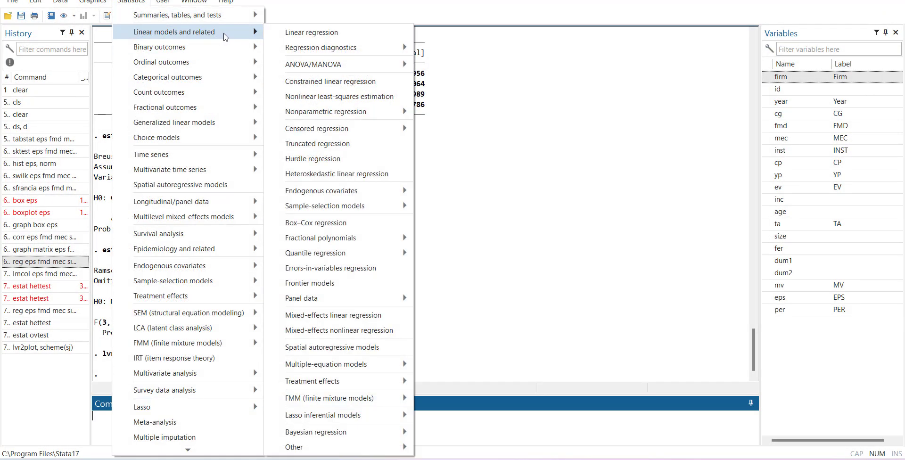
{"action": "mouse_move", "coordinate": [372, 49]}
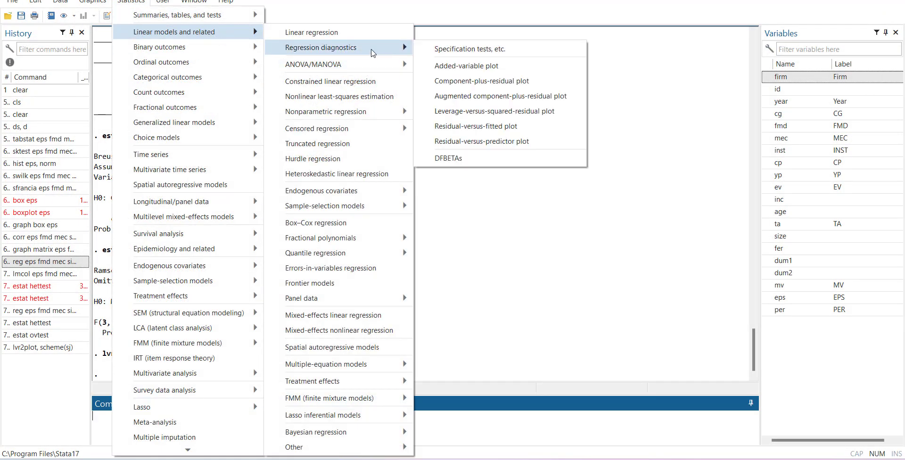
{"action": "left_click", "coordinate": [535, 126]}
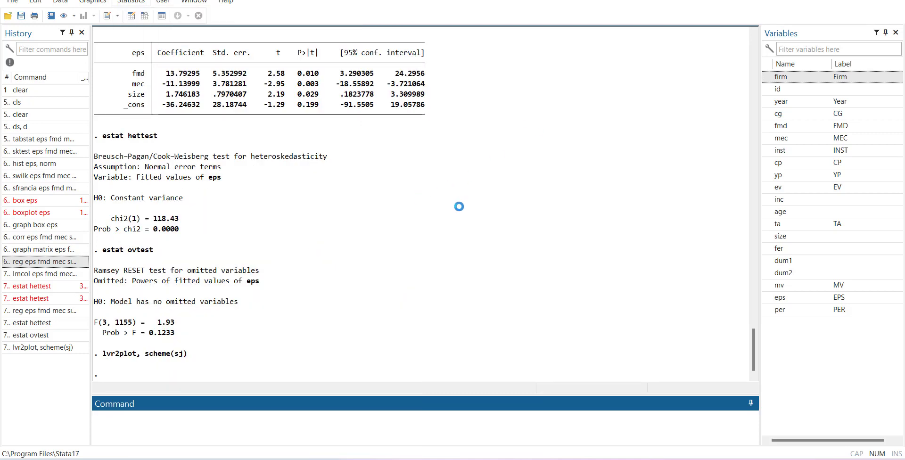
{"action": "left_click", "coordinate": [654, 355]}
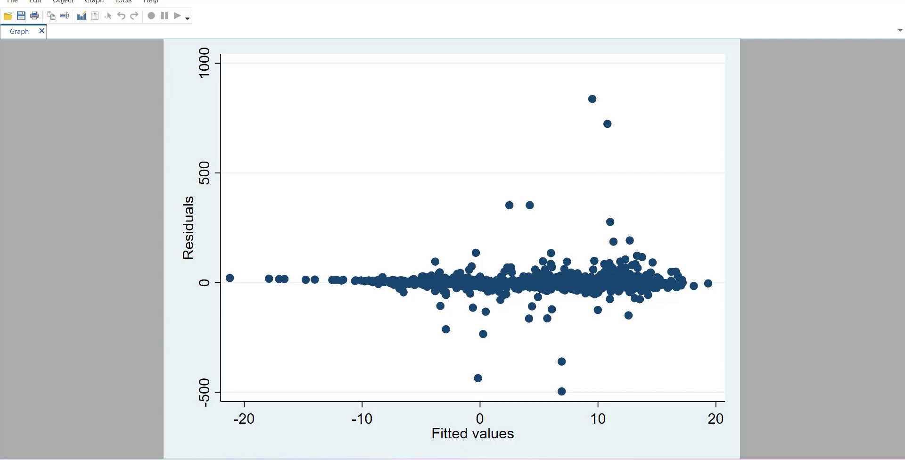
{"action": "key", "text": "alt+Tab"}
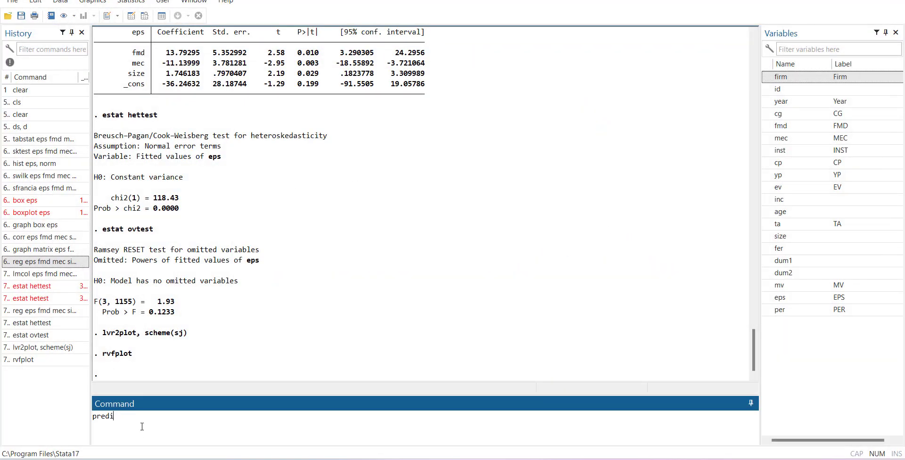
- Save the residuals as variable resid with predict, redraw rvfplot, and close the graph
{"action": "type", "text": "sid, resid"}
{"action": "key", "text": "Return"}
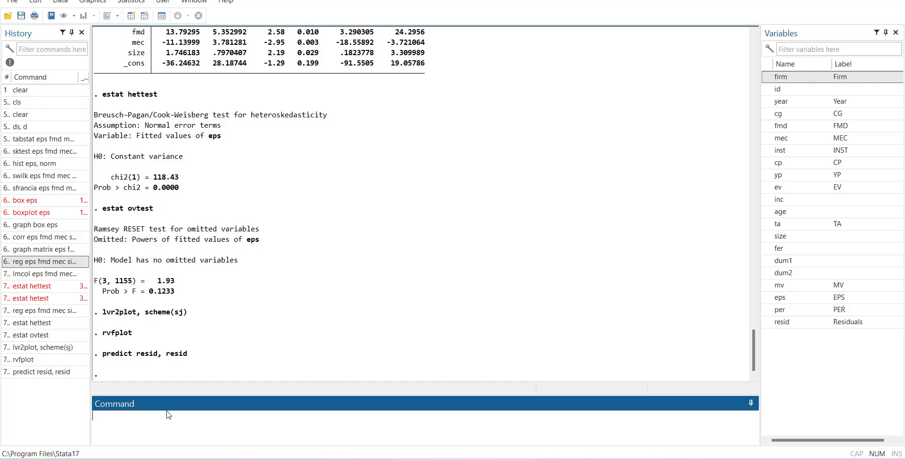
{"action": "key", "text": "Page_Up"}
{"action": "key", "text": "Page_Up"}
{"action": "key", "text": "Return"}
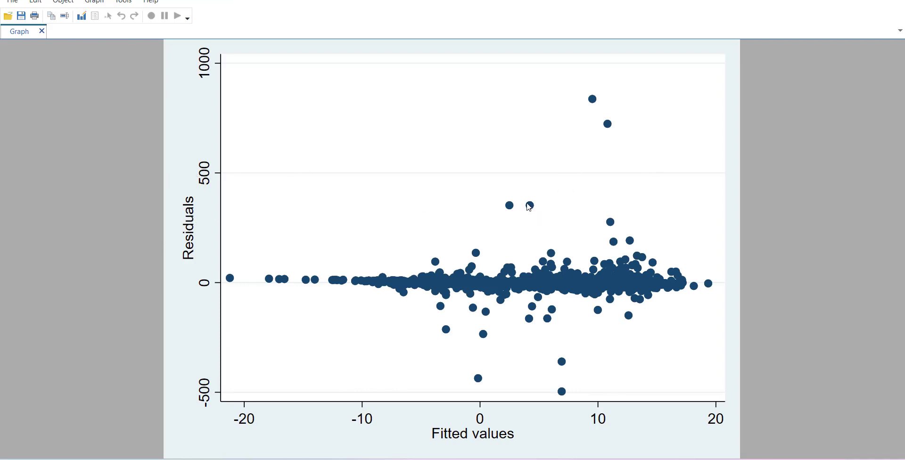
{"action": "key", "text": "alt+Tab"}
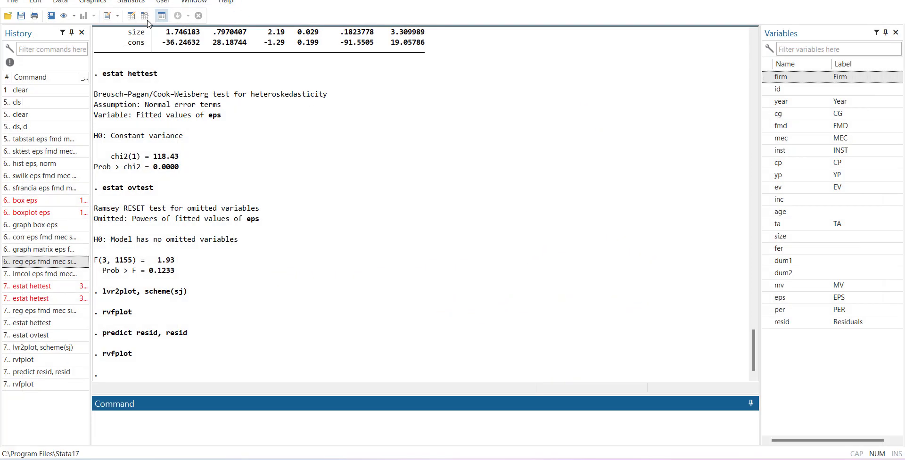
{"action": "left_click", "coordinate": [130, 19]}
{"action": "scroll", "coordinate": [440, 263], "scroll_direction": "right", "scroll_amount": 10}
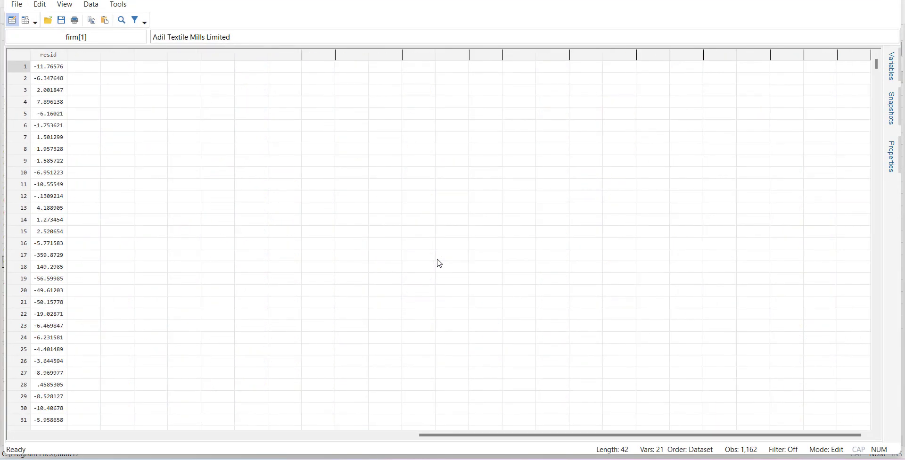
{"action": "scroll", "coordinate": [439, 262], "scroll_direction": "left", "scroll_amount": 10}
{"action": "left_click", "coordinate": [387, 79]}
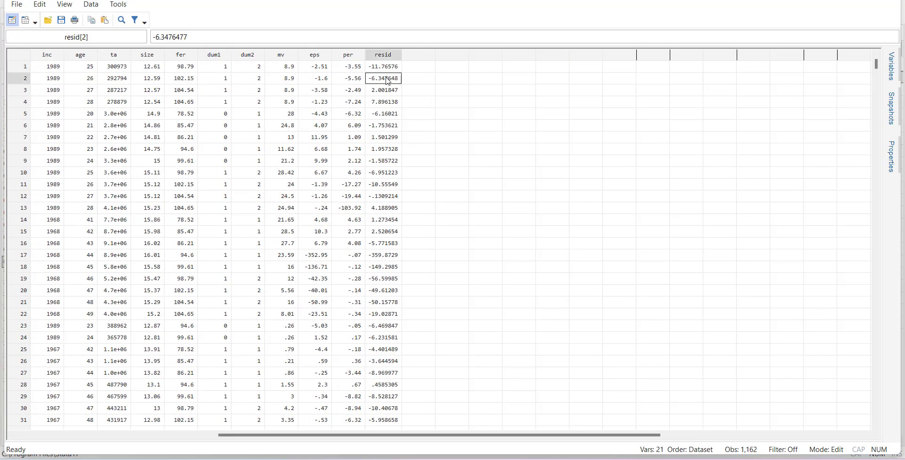
{"action": "key", "text": "Down"}
{"action": "key", "text": "Down"}
{"action": "key", "text": "Down"}
{"action": "key", "text": "Down"}
{"action": "key", "text": "Down"}
{"action": "key", "text": "Down"}
{"action": "key", "text": "Down"}
{"action": "key", "text": "Down"}
{"action": "key", "text": "Down"}
{"action": "key", "text": "Down"}
{"action": "key", "text": "Down"}
{"action": "key", "text": "Down"}
{"action": "key", "text": "Down"}
{"action": "key", "text": "Down"}
{"action": "key", "text": "Down"}
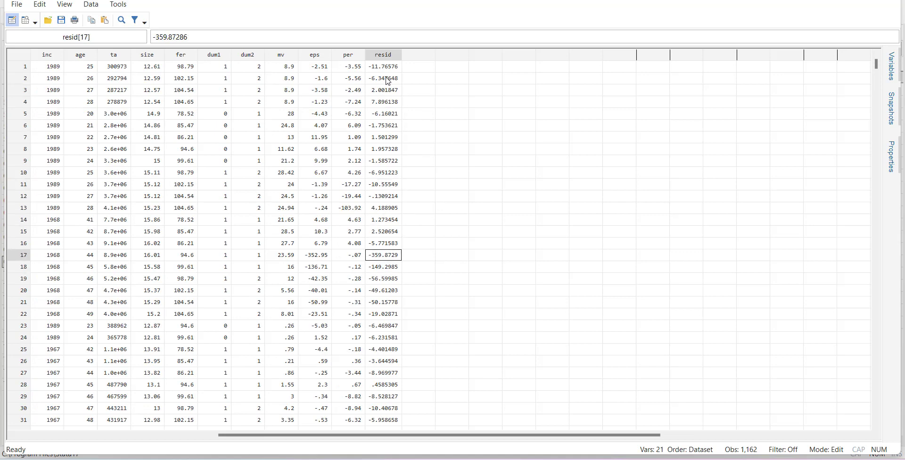
{"action": "key", "text": "Down"}
{"action": "key", "text": "Down"}
{"action": "key", "text": "Down"}
{"action": "key", "text": "Down"}
{"action": "key", "text": "Down"}
{"action": "key", "text": "Down"}
{"action": "key", "text": "Down"}
{"action": "key", "text": "Down"}
{"action": "key", "text": "Down"}
{"action": "key", "text": "Down"}
{"action": "key", "text": "Down"}
{"action": "key", "text": "Down"}
{"action": "key", "text": "Down"}
{"action": "key", "text": "Down"}
{"action": "key", "text": "Down"}
{"action": "key", "text": "Down"}
{"action": "key", "text": "Down"}
{"action": "key", "text": "Down"}
{"action": "key", "text": "Down"}
{"action": "key", "text": "Down"}
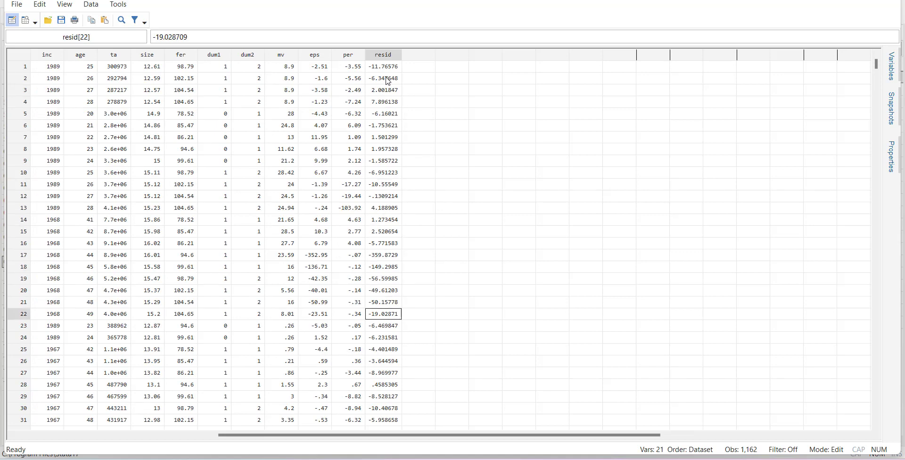
{"action": "key", "text": "Down"}
{"action": "key", "text": "Down"}
{"action": "key", "text": "Down"}
{"action": "key", "text": "Down"}
{"action": "key", "text": "Down"}
{"action": "key", "text": "Down"}
{"action": "key", "text": "Down"}
{"action": "key", "text": "Down"}
{"action": "key", "text": "Down"}
{"action": "key", "text": "Down"}
{"action": "key", "text": "Down"}
{"action": "key", "text": "Down"}
{"action": "key", "text": "Down"}
{"action": "key", "text": "Down"}
{"action": "key", "text": "Down"}
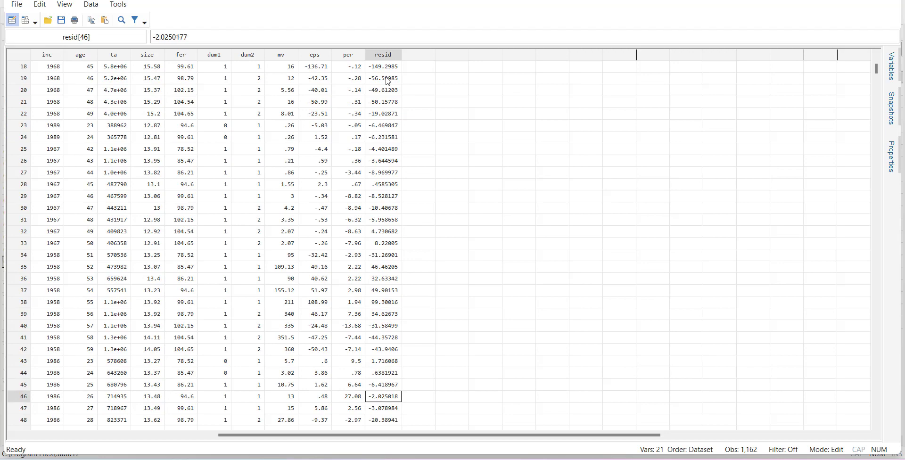
{"action": "key", "text": "Down"}
{"action": "key", "text": "Down"}
{"action": "key", "text": "Down"}
{"action": "key", "text": "Down"}
{"action": "key", "text": "Down"}
{"action": "key", "text": "Down"}
{"action": "key", "text": "Down"}
{"action": "key", "text": "Down"}
{"action": "key", "text": "Down"}
{"action": "key", "text": "Down"}
{"action": "key", "text": "Down"}
{"action": "key", "text": "Down"}
{"action": "key", "text": "Down"}
{"action": "key", "text": "Down"}
{"action": "key", "text": "Down"}
{"action": "key", "text": "Down"}
{"action": "key", "text": "Down"}
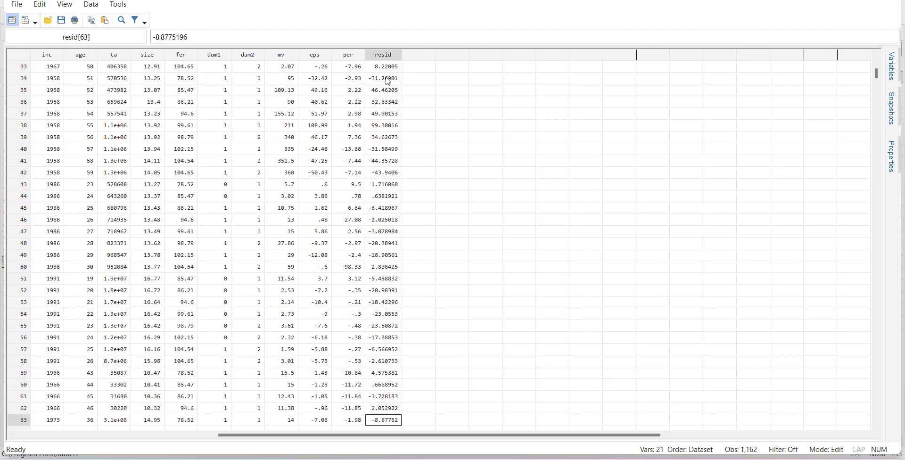
{"action": "key", "text": "Down"}
{"action": "key", "text": "Down"}
{"action": "key", "text": "Down"}
{"action": "key", "text": "Down"}
{"action": "key", "text": "Down"}
{"action": "key", "text": "Down"}
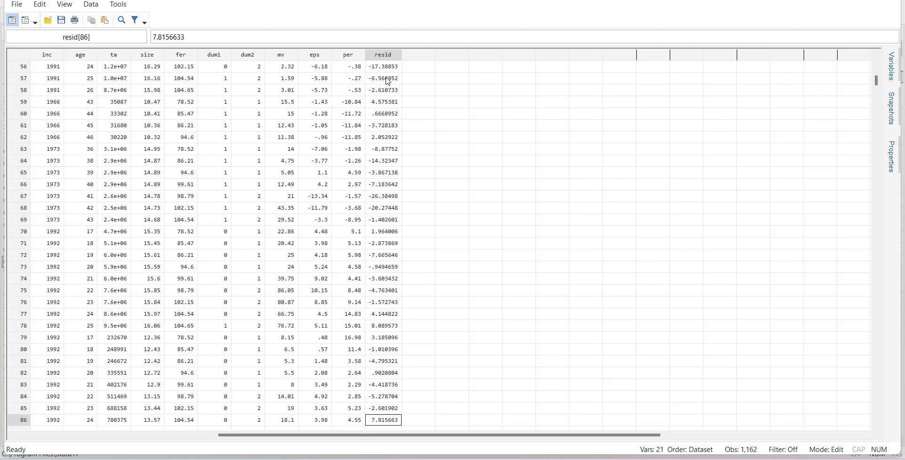
{"action": "key", "text": "alt+F4"}
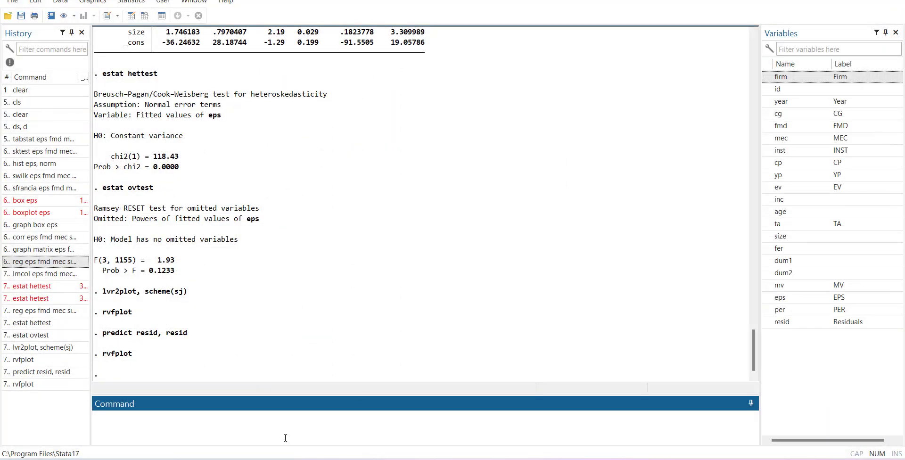
- Draw a histogram of resid (30 bins from −496.20) and close it
{"action": "type", "text": "hist resid"}
{"action": "key", "text": "Return"}
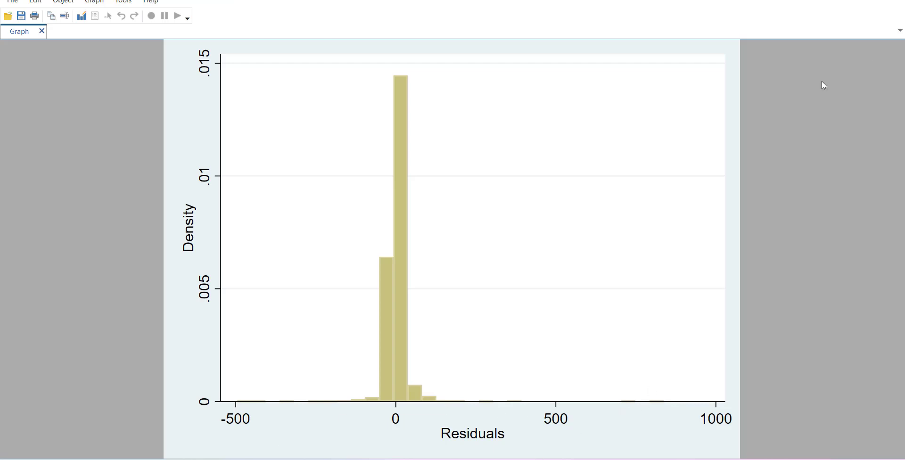
{"action": "key", "text": "alt+F4"}
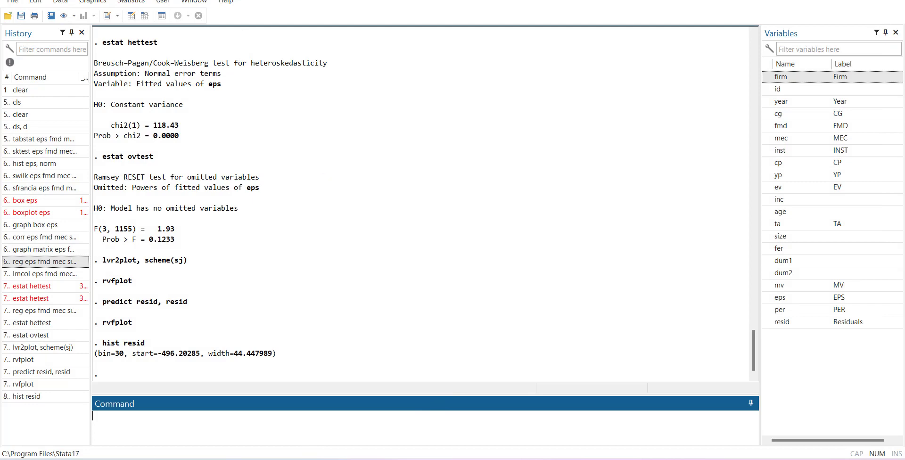
{"action": "left_click", "coordinate": [123, 2]}
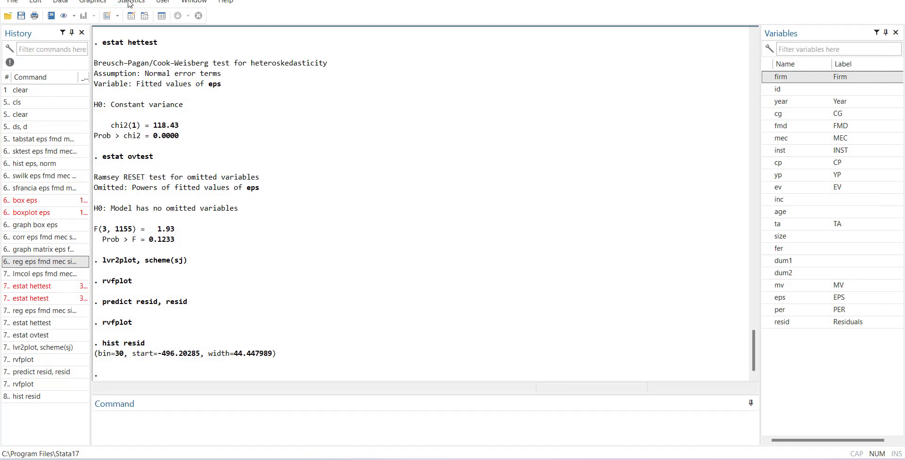
- Draw an rvpplot of the regression residuals against the predictor fmd
{"action": "left_click", "coordinate": [127, 4]}
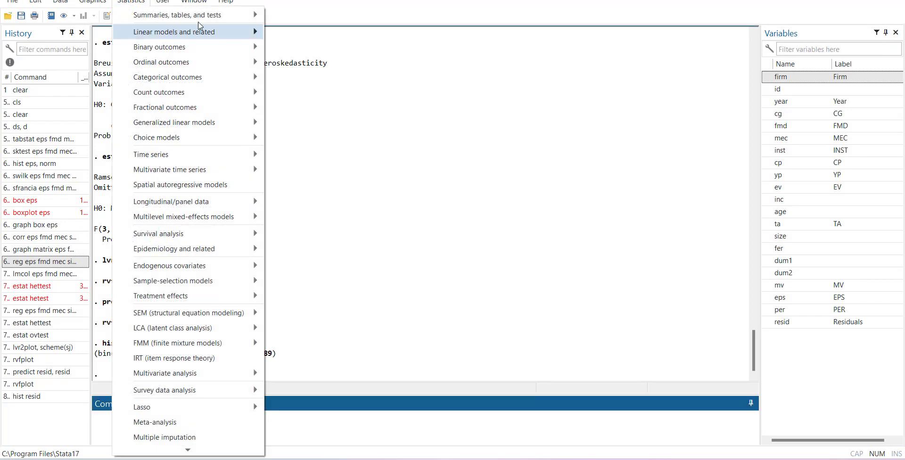
{"action": "mouse_move", "coordinate": [206, 35]}
{"action": "mouse_move", "coordinate": [358, 48]}
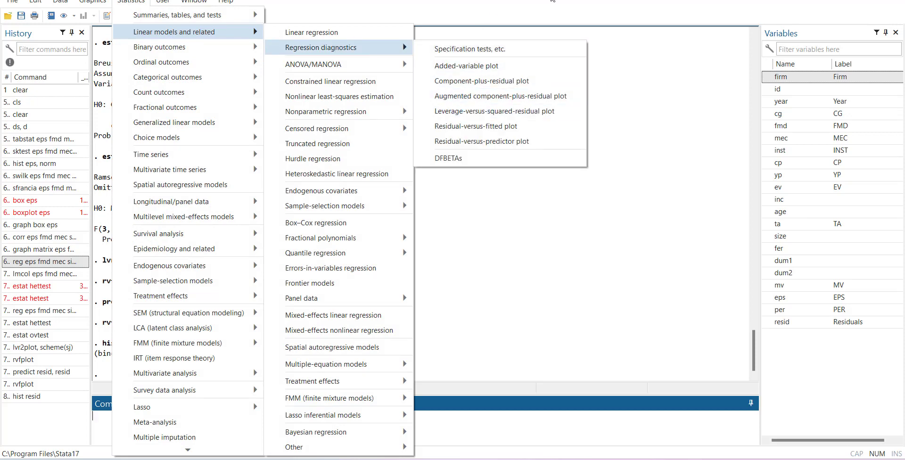
{"action": "left_click", "coordinate": [485, 77]}
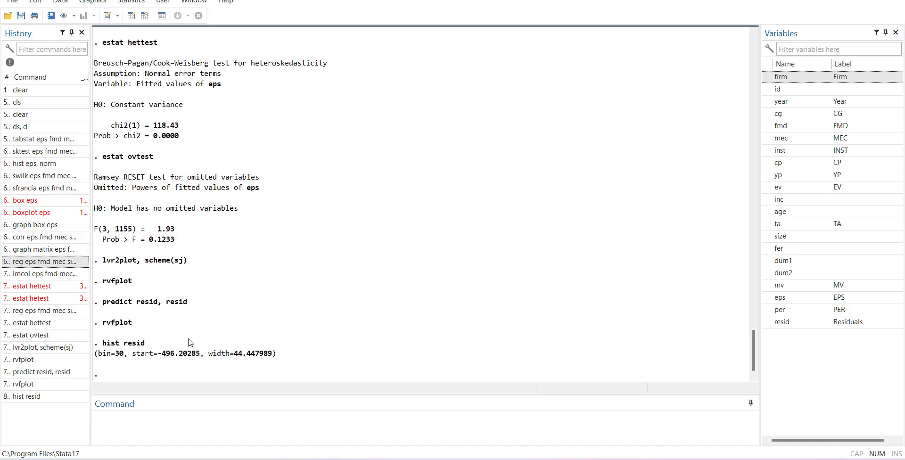
{"action": "left_click", "coordinate": [143, 2]}
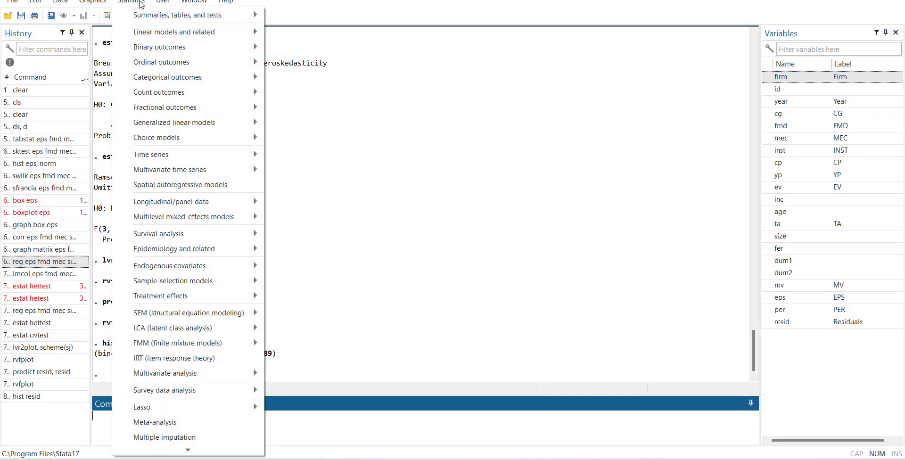
{"action": "mouse_move", "coordinate": [187, 43]}
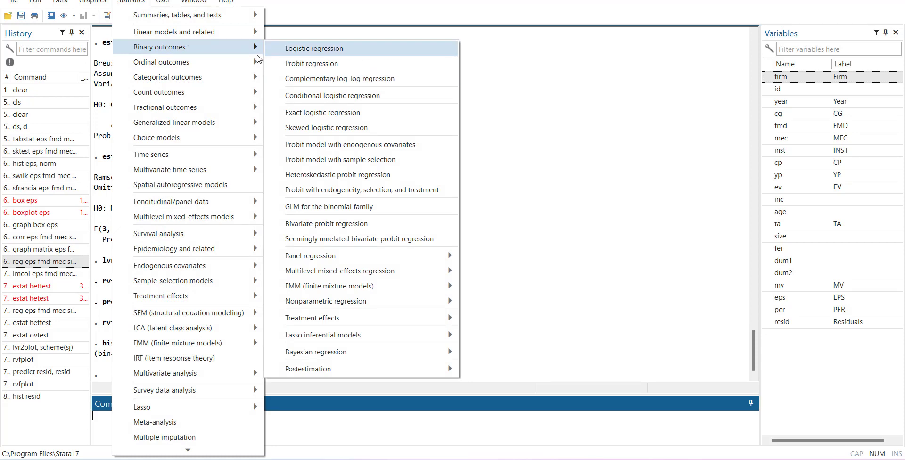
{"action": "mouse_move", "coordinate": [224, 39]}
{"action": "mouse_move", "coordinate": [336, 47]}
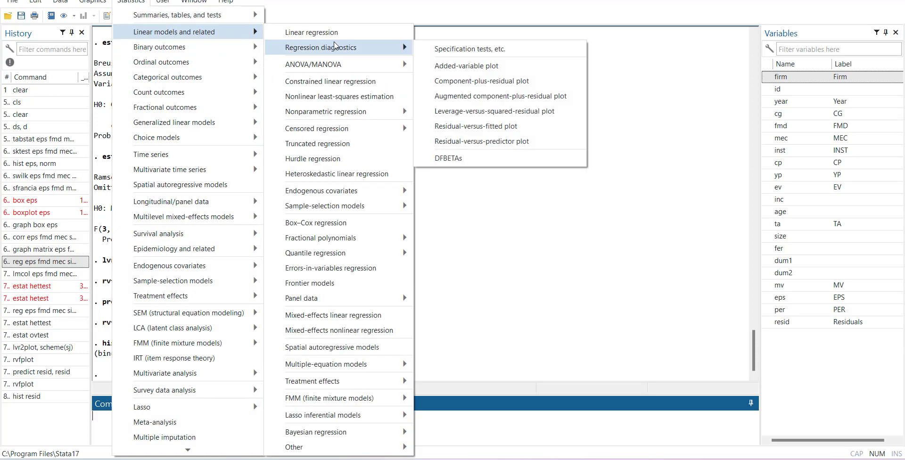
{"action": "left_click", "coordinate": [462, 142]}
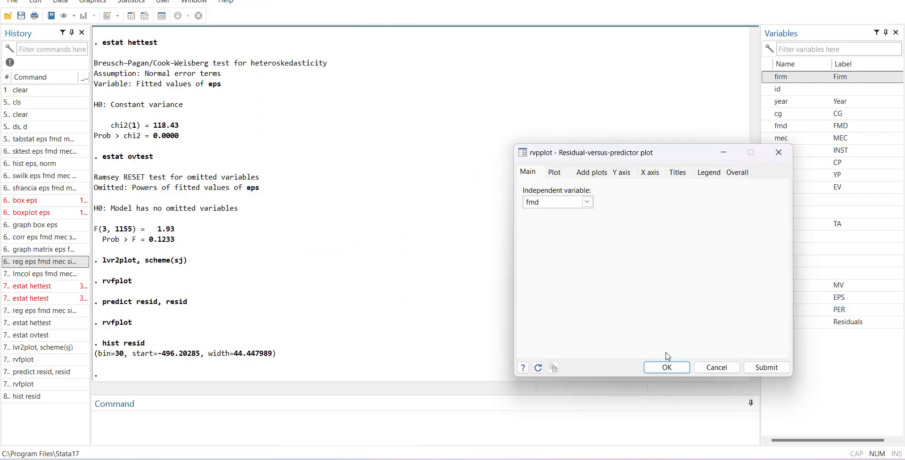
{"action": "left_click", "coordinate": [666, 366]}
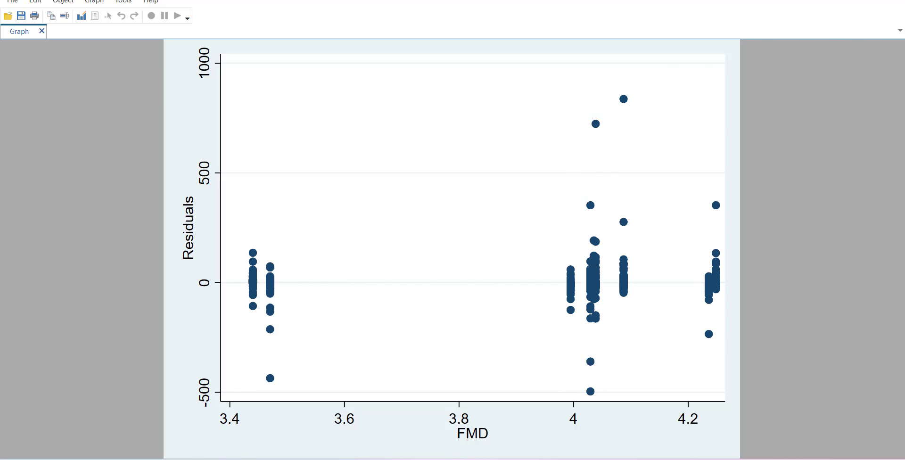
- Run rvpplot mec to plot residuals against mec, close that graph, and review Results
{"action": "key", "text": "alt+Tab"}
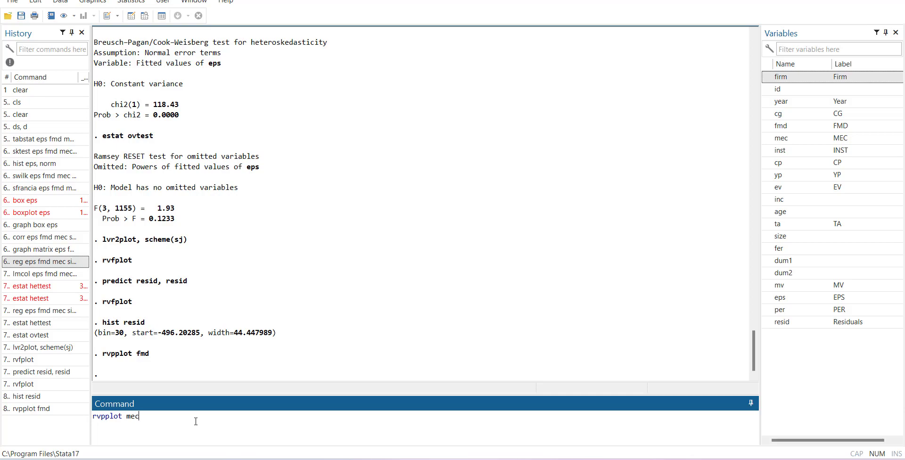
{"action": "key", "text": "Return"}
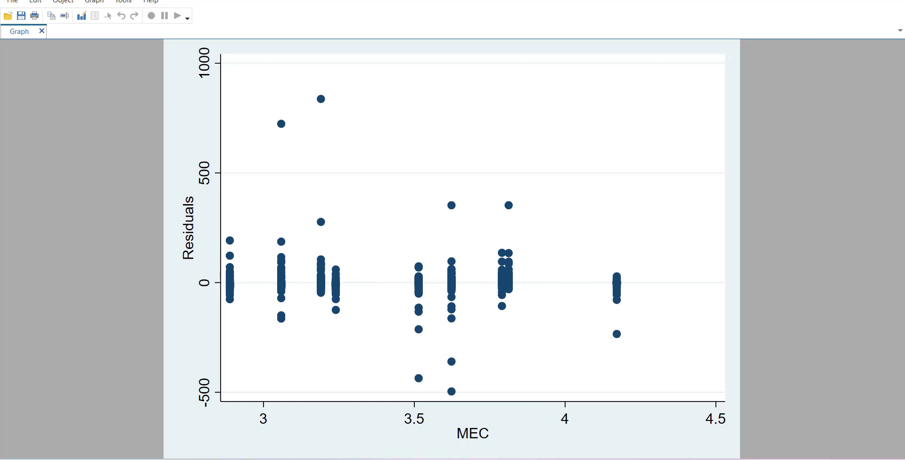
{"action": "left_click", "coordinate": [897, 1]}
{"action": "scroll", "coordinate": [337, 214], "scroll_direction": "up", "scroll_amount": 5}
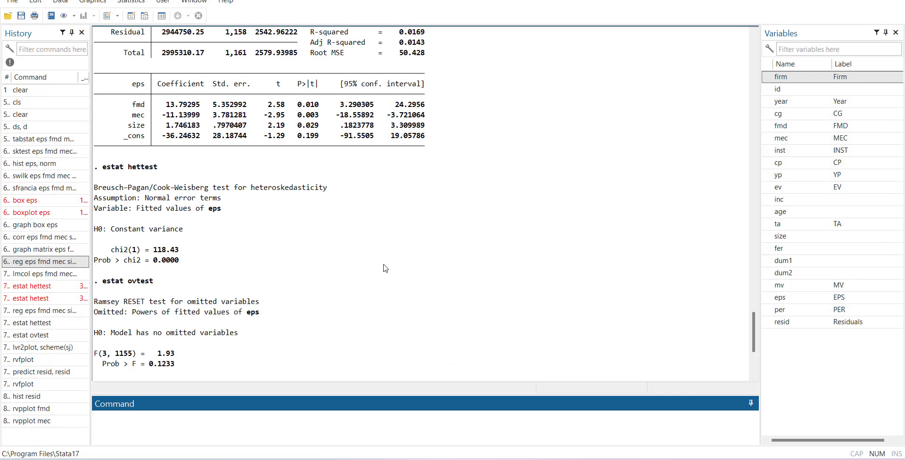
{"action": "scroll", "coordinate": [384, 268], "scroll_direction": "down", "scroll_amount": 5}
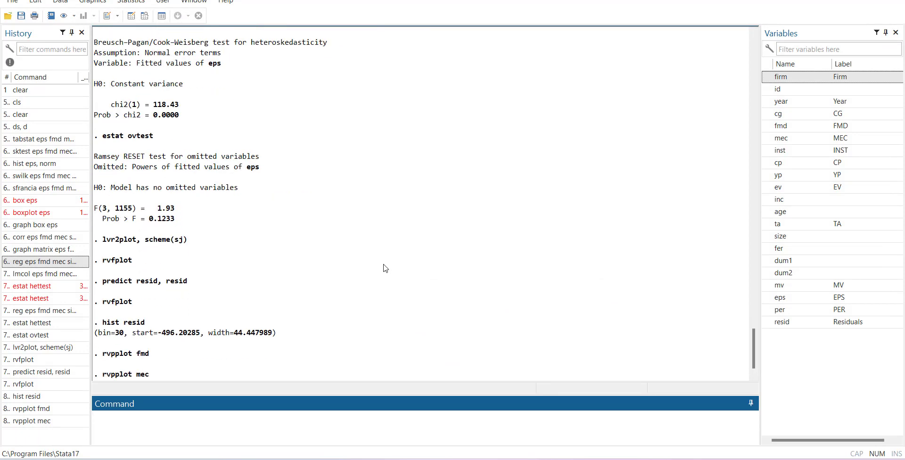
- Generate DFBETA variables _dfbeta_1 to _dfbeta_3 for fmd, mec and size, leaving independent variables empty
{"action": "left_click", "coordinate": [134, 4]}
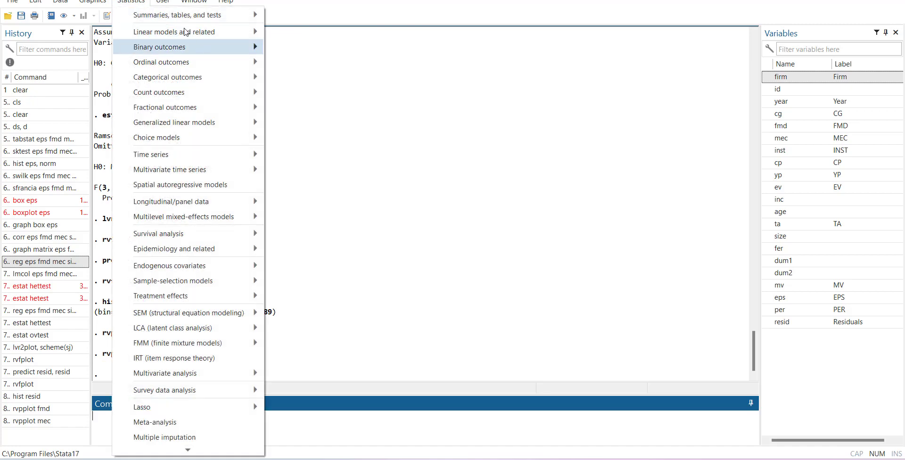
{"action": "mouse_move", "coordinate": [173, 31]}
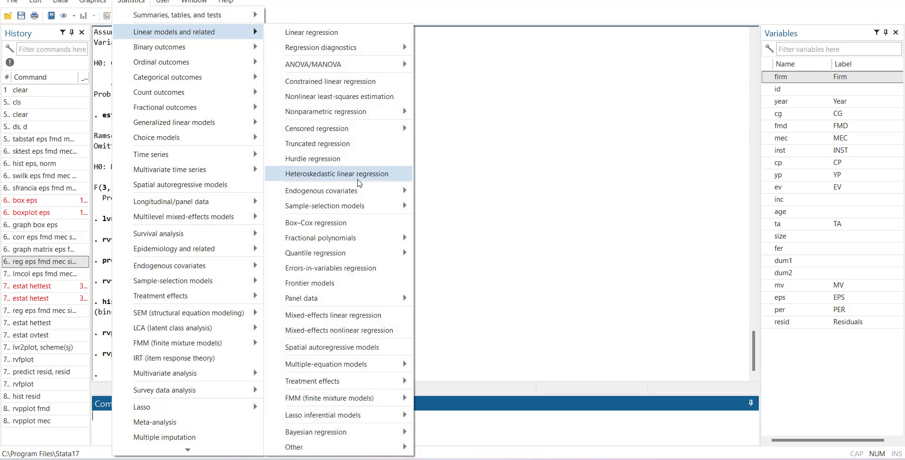
{"action": "mouse_move", "coordinate": [378, 50]}
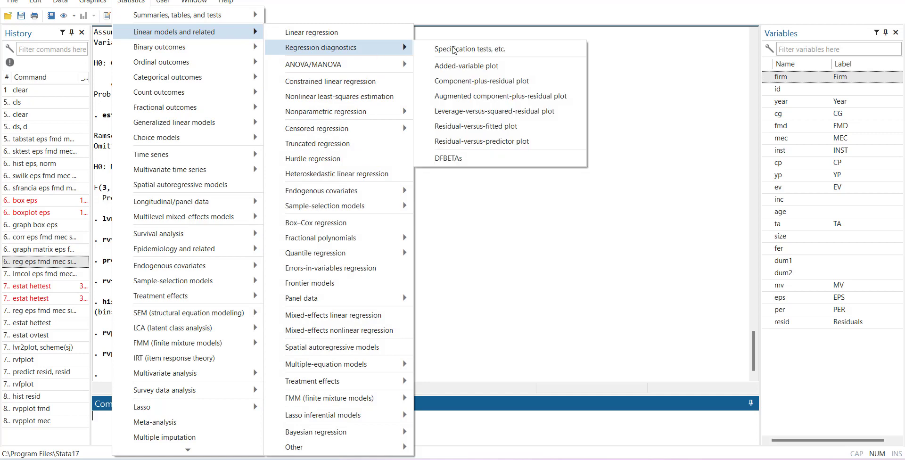
{"action": "left_click", "coordinate": [456, 160]}
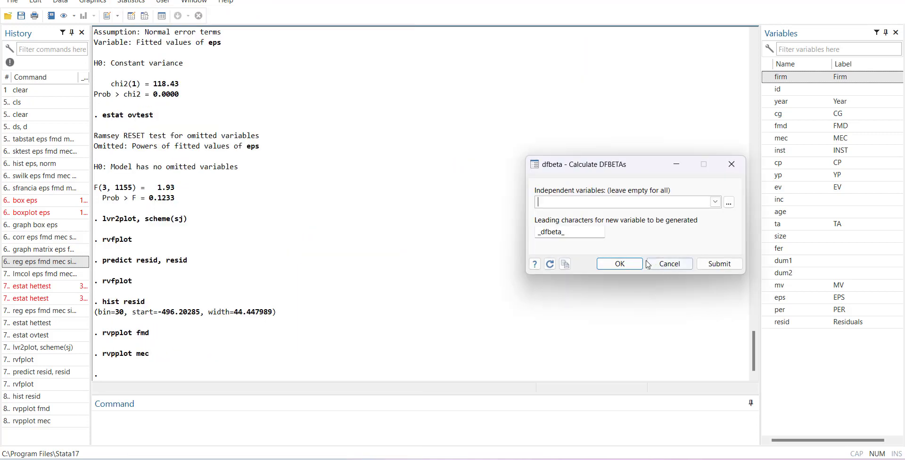
{"action": "left_click", "coordinate": [618, 264]}
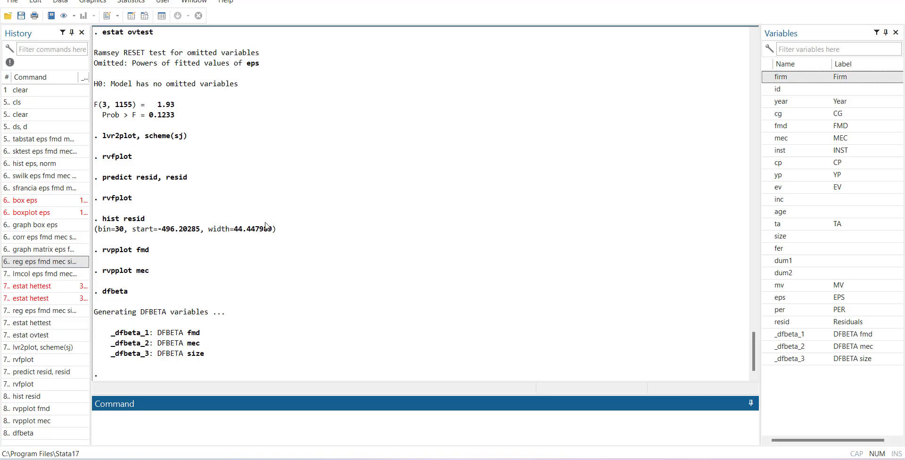
{"action": "key", "text": "ctrl+8"}
- Look over the new _dfbeta columns in the Data Editor, checking _dfbeta_1 in row 42
{"action": "scroll", "coordinate": [311, 276], "scroll_direction": "right", "scroll_amount": 10}
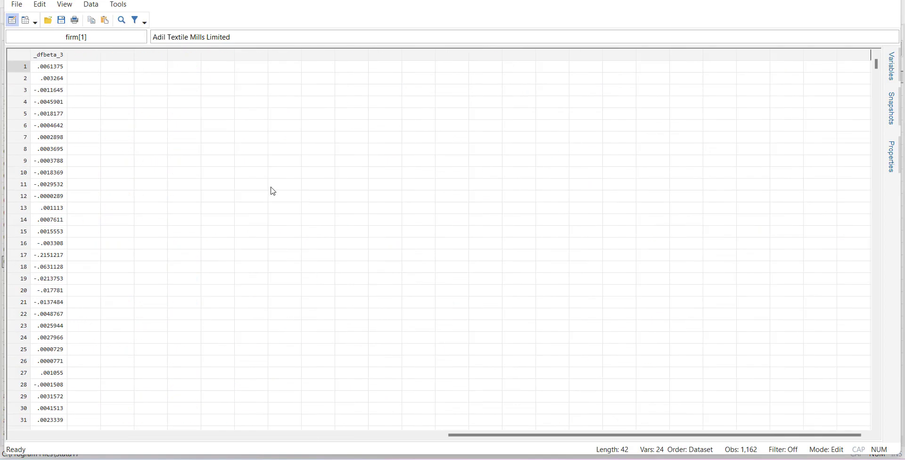
{"action": "scroll", "coordinate": [266, 191], "scroll_direction": "left", "scroll_amount": 5}
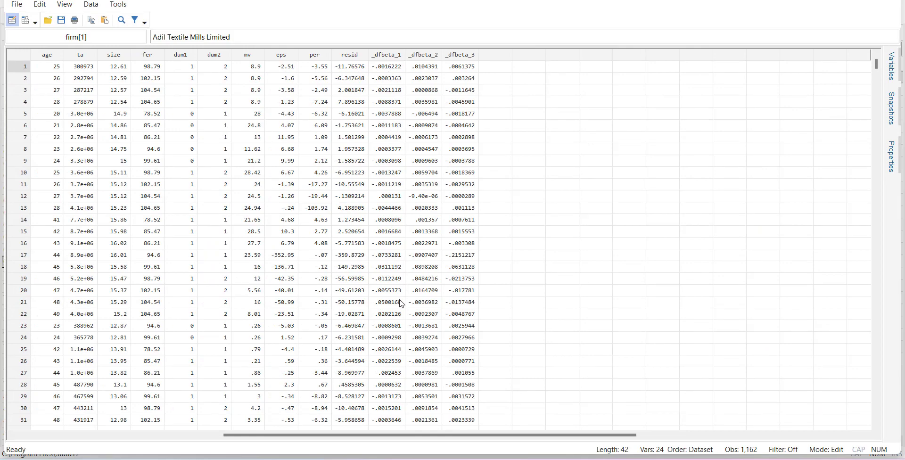
{"action": "scroll", "coordinate": [401, 303], "scroll_direction": "down", "scroll_amount": 12}
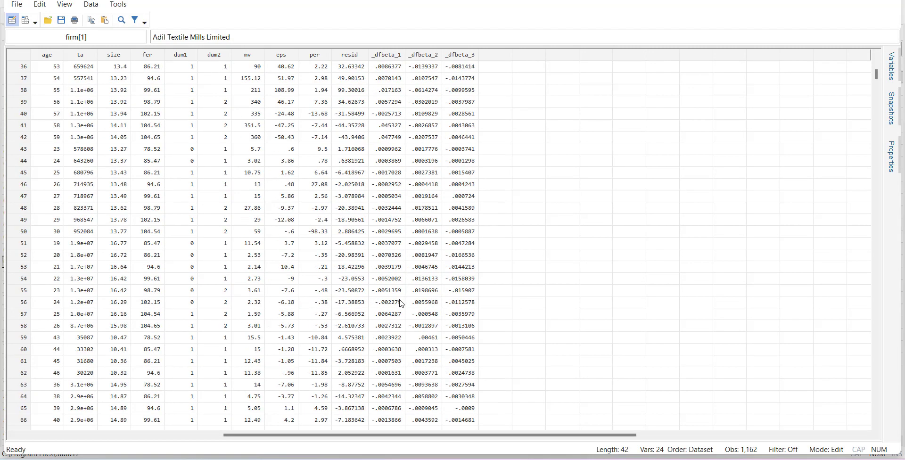
{"action": "left_click", "coordinate": [391, 139]}
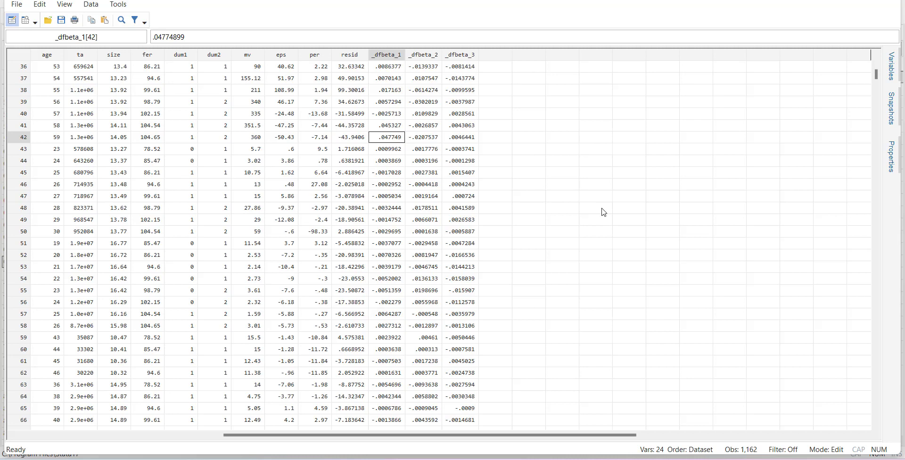
- Scroll down to row 454's extreme residual of -496.20285, then close the Data Editor
{"action": "scroll", "coordinate": [445, 321], "scroll_direction": "down", "scroll_amount": 20}
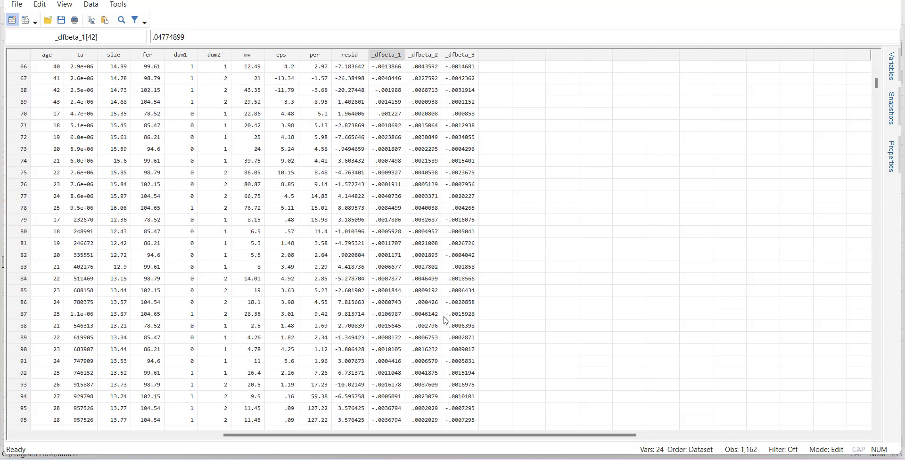
{"action": "scroll", "coordinate": [478, 311], "scroll_direction": "up", "scroll_amount": 20}
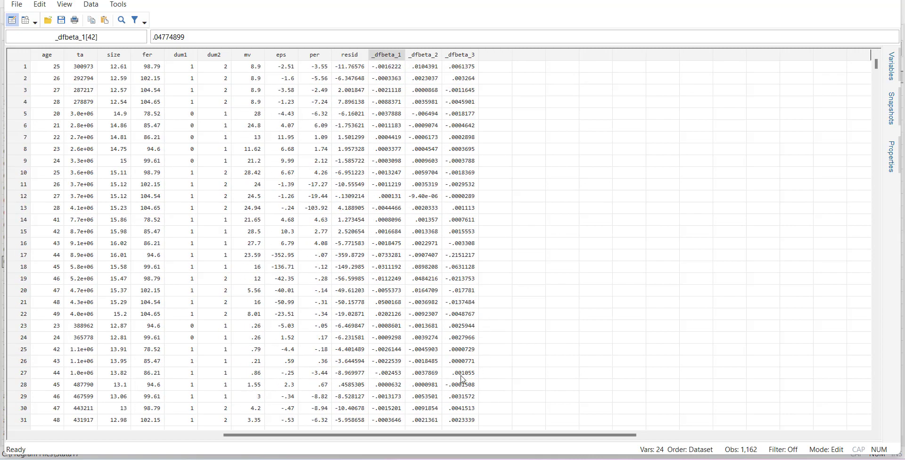
{"action": "scroll", "coordinate": [464, 377], "scroll_direction": "down", "scroll_amount": 20}
{"action": "scroll", "coordinate": [463, 378], "scroll_direction": "down", "scroll_amount": 15}
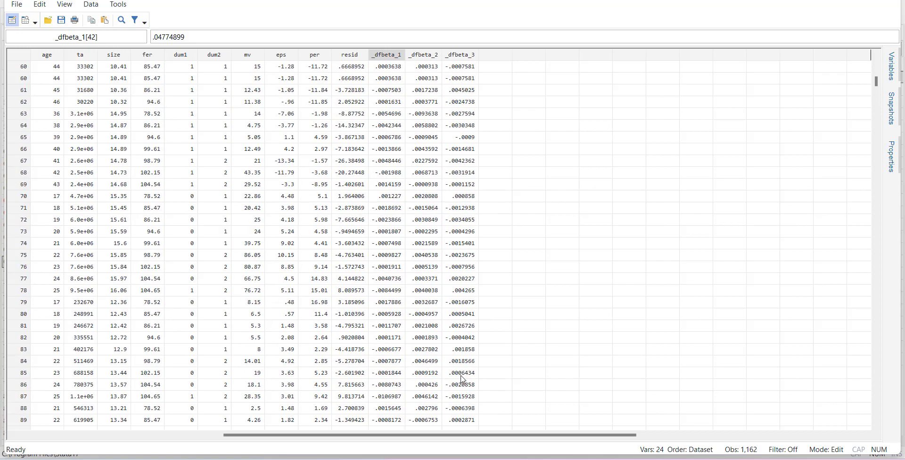
{"action": "scroll", "coordinate": [463, 378], "scroll_direction": "down", "scroll_amount": 19}
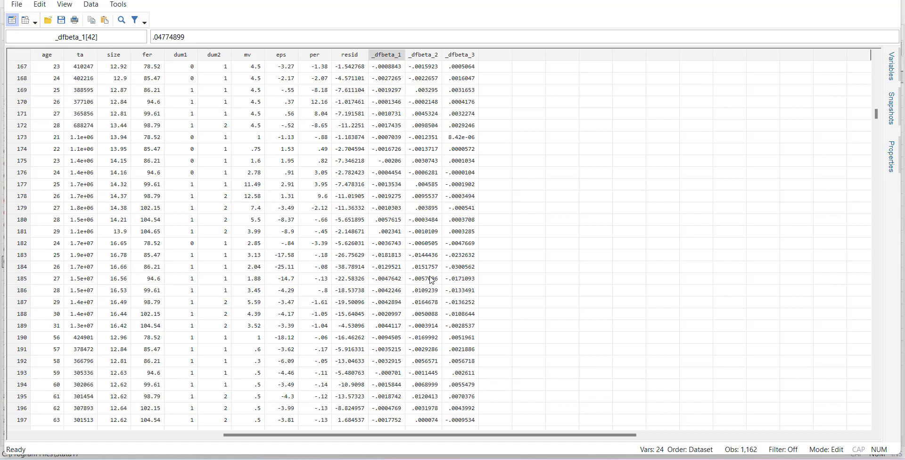
{"action": "scroll", "coordinate": [431, 277], "scroll_direction": "down", "scroll_amount": 6}
{"action": "scroll", "coordinate": [417, 297], "scroll_direction": "down", "scroll_amount": 12}
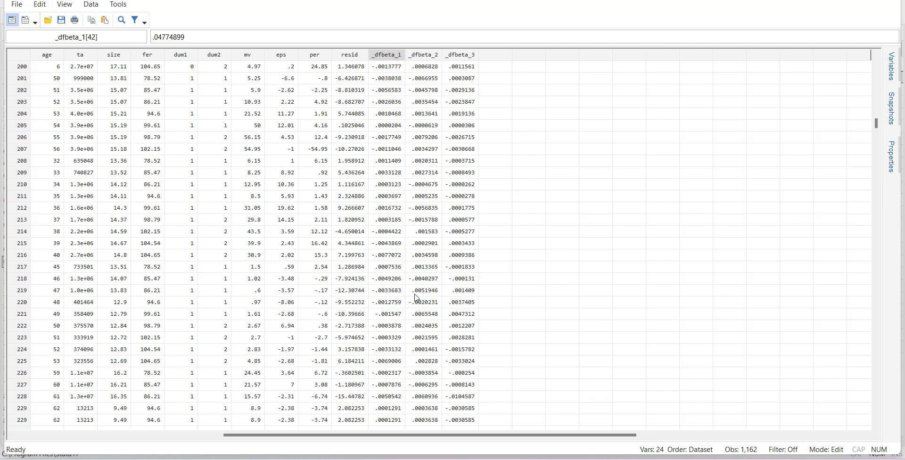
{"action": "scroll", "coordinate": [403, 347], "scroll_direction": "down", "scroll_amount": 6}
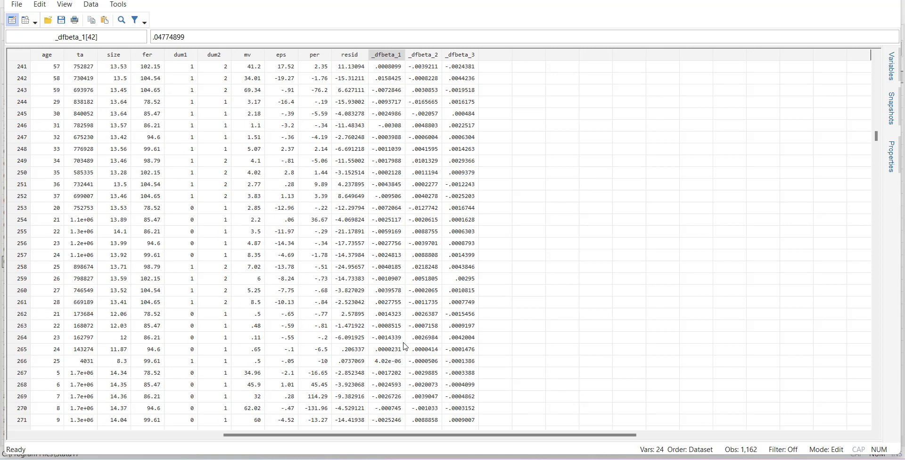
{"action": "scroll", "coordinate": [368, 331], "scroll_direction": "down", "scroll_amount": 8}
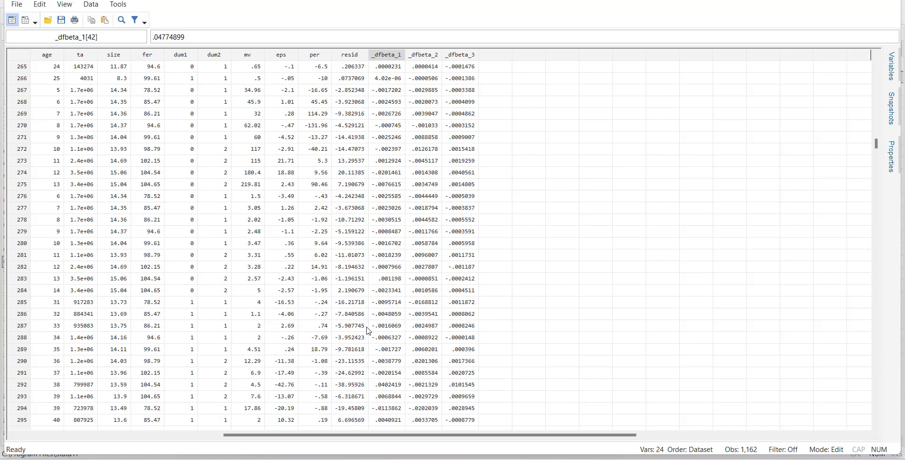
{"action": "scroll", "coordinate": [368, 331], "scroll_direction": "down", "scroll_amount": 10}
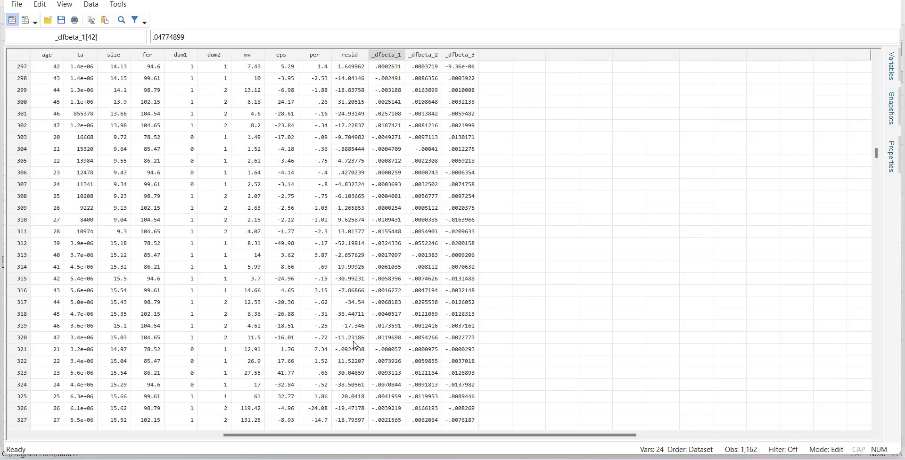
{"action": "scroll", "coordinate": [356, 346], "scroll_direction": "down", "scroll_amount": 8}
{"action": "scroll", "coordinate": [354, 377], "scroll_direction": "down", "scroll_amount": 20}
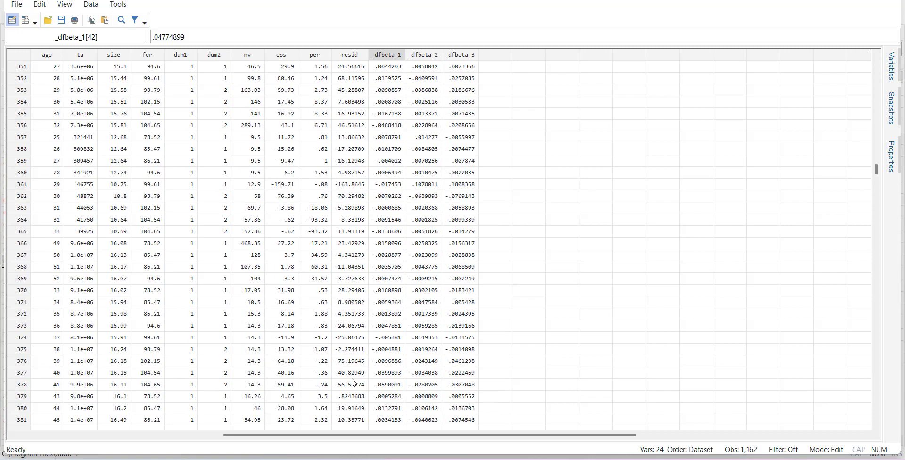
{"action": "scroll", "coordinate": [354, 382], "scroll_direction": "down", "scroll_amount": 16}
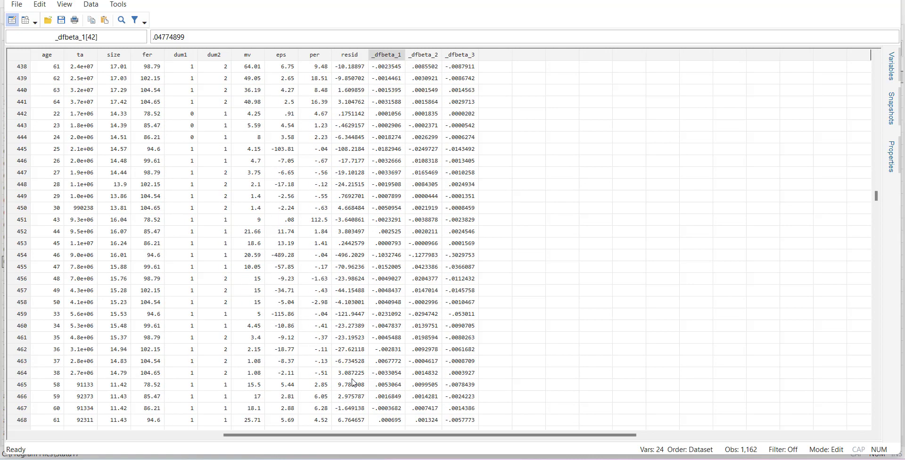
{"action": "left_click", "coordinate": [346, 257]}
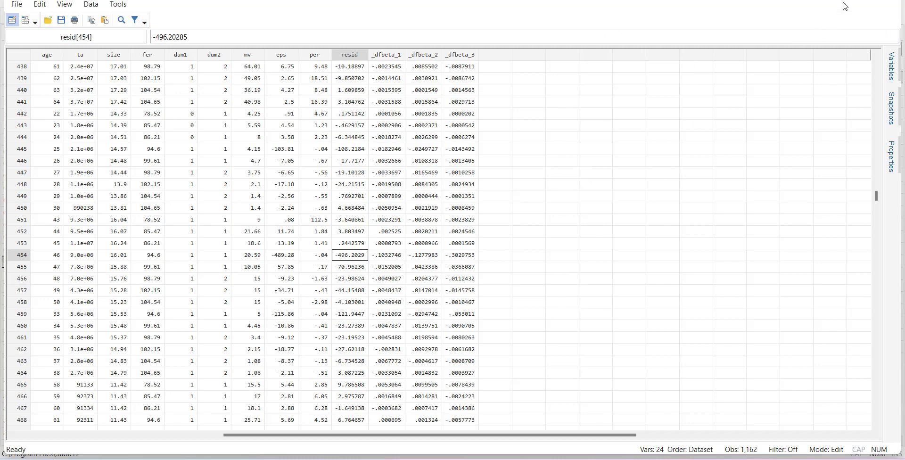
{"action": "left_click", "coordinate": [898, 1]}
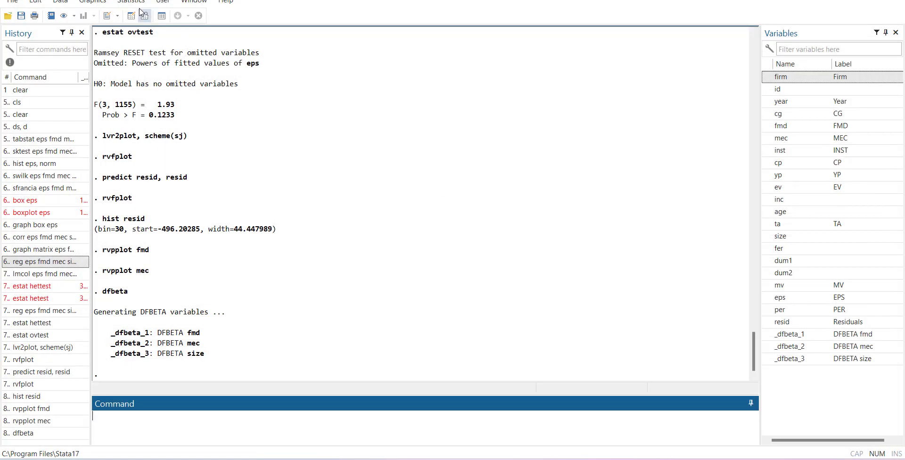
- Run estat esize: model eta-squared .0168797; fmd .0057007, mec .0074394, size .0041278
{"action": "left_click", "coordinate": [122, 2]}
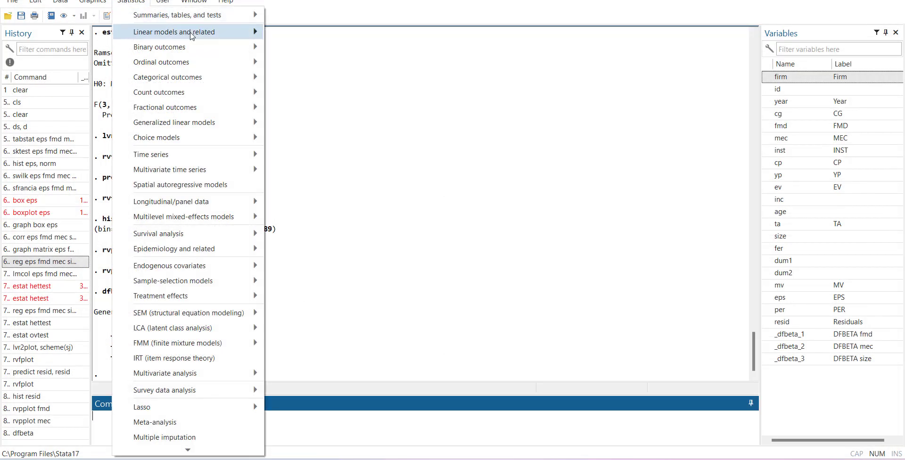
{"action": "mouse_move", "coordinate": [191, 34]}
{"action": "mouse_move", "coordinate": [377, 49]}
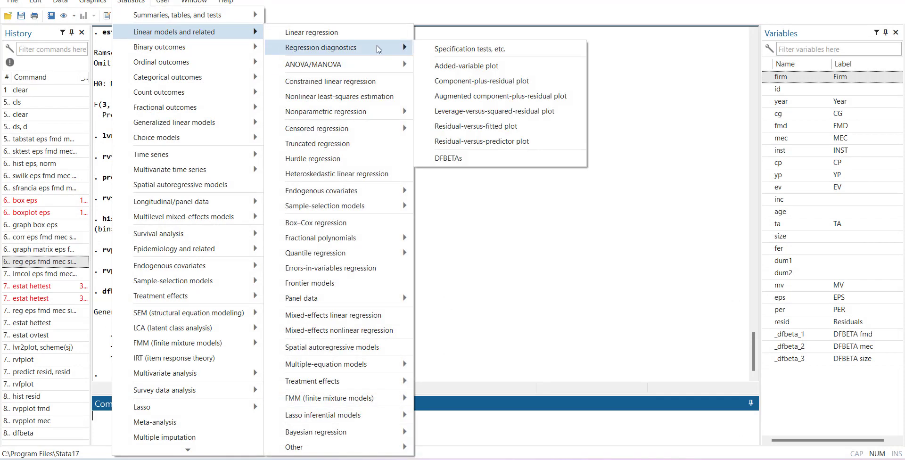
{"action": "left_click", "coordinate": [443, 49]}
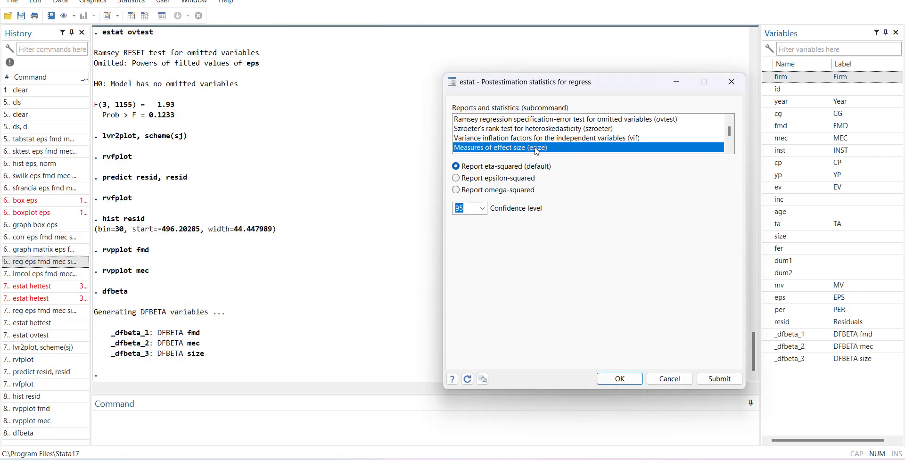
{"action": "left_click", "coordinate": [628, 382]}
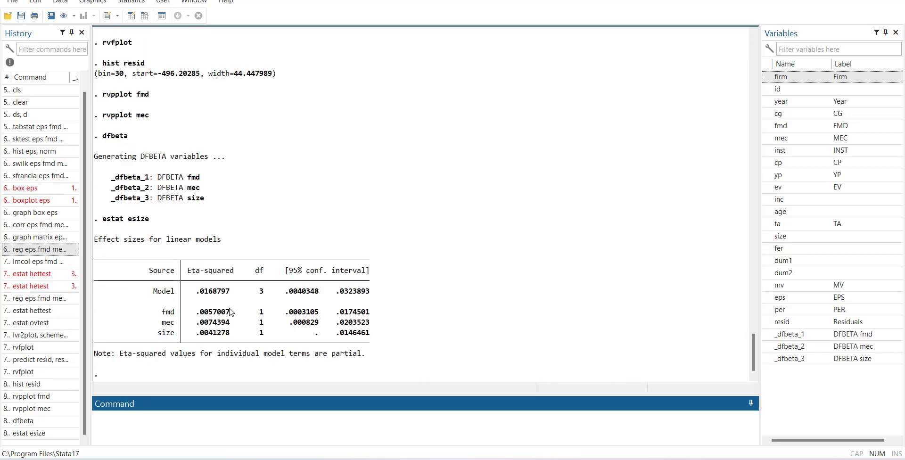